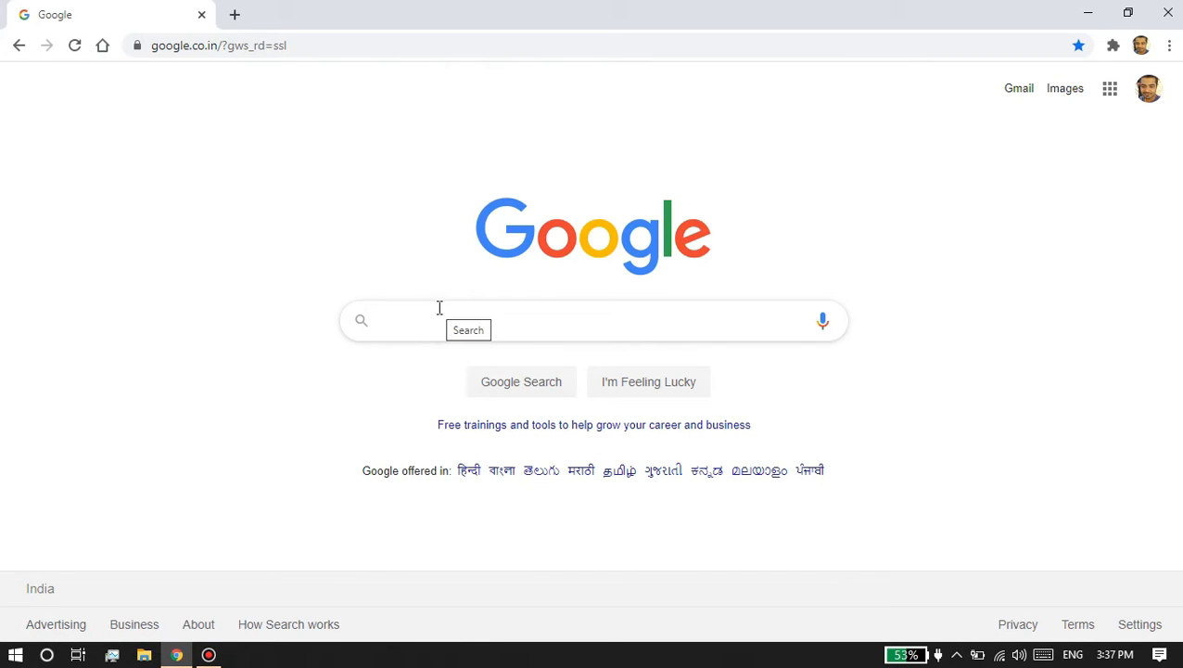
- Search Google for "anaconda" and open the official anaconda.com website from the results
click(440, 308)
text(anax)
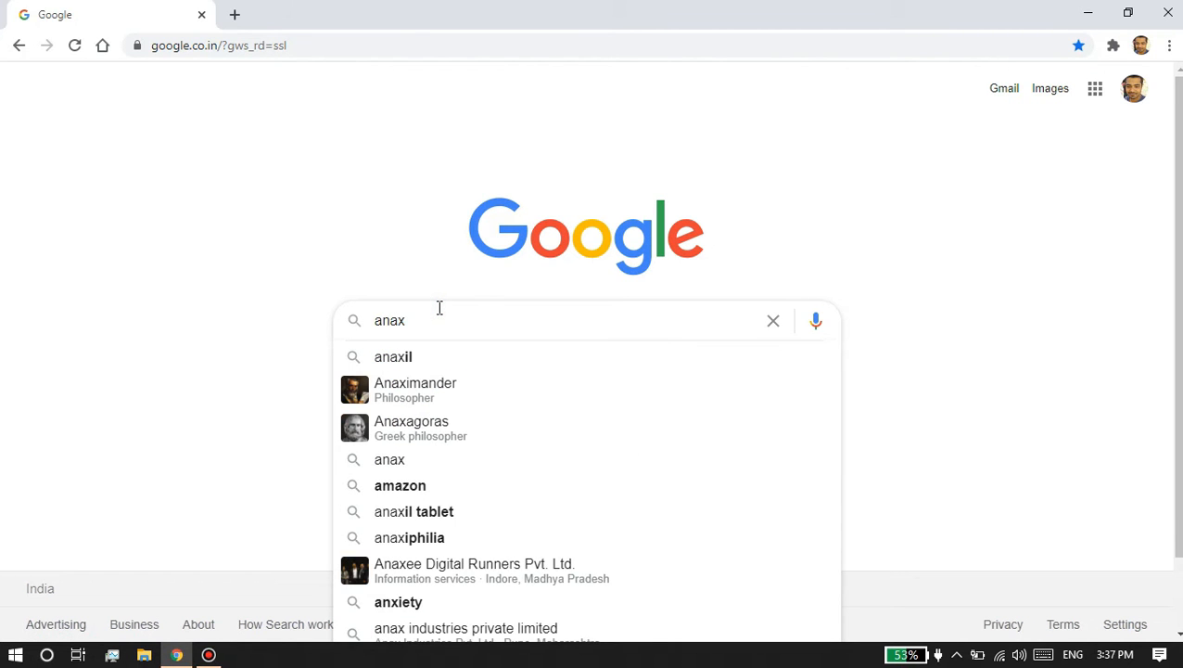
key(BackSpace)
text(conda\)
key(BackSpace)
key(Return)
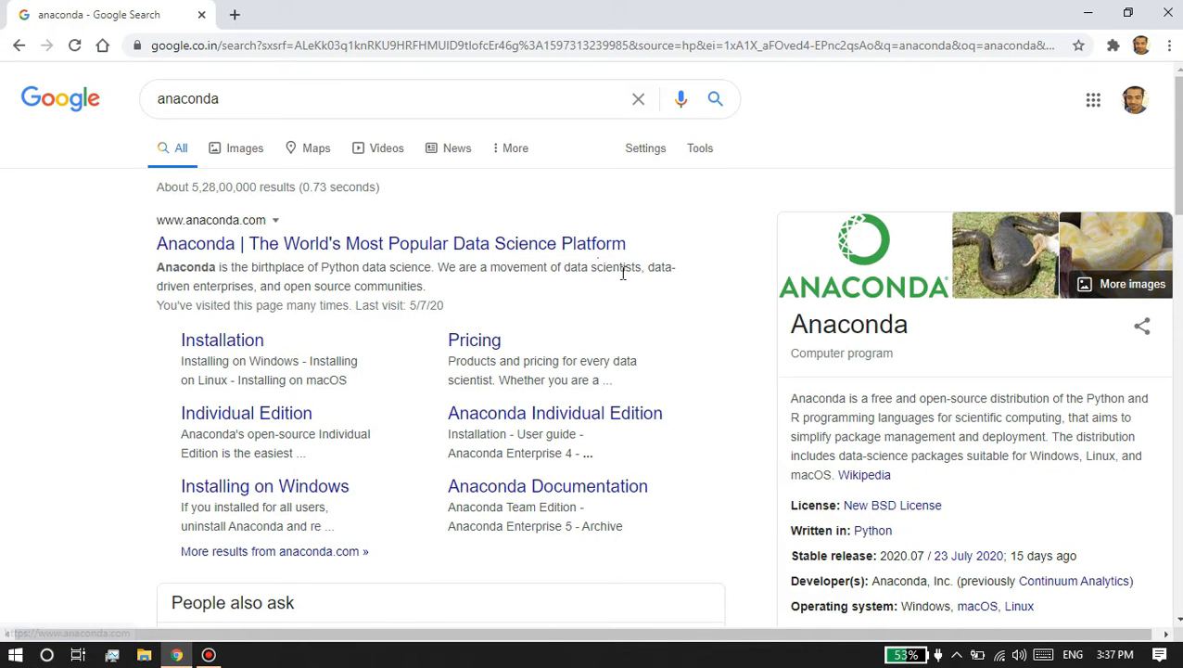
click(356, 244)
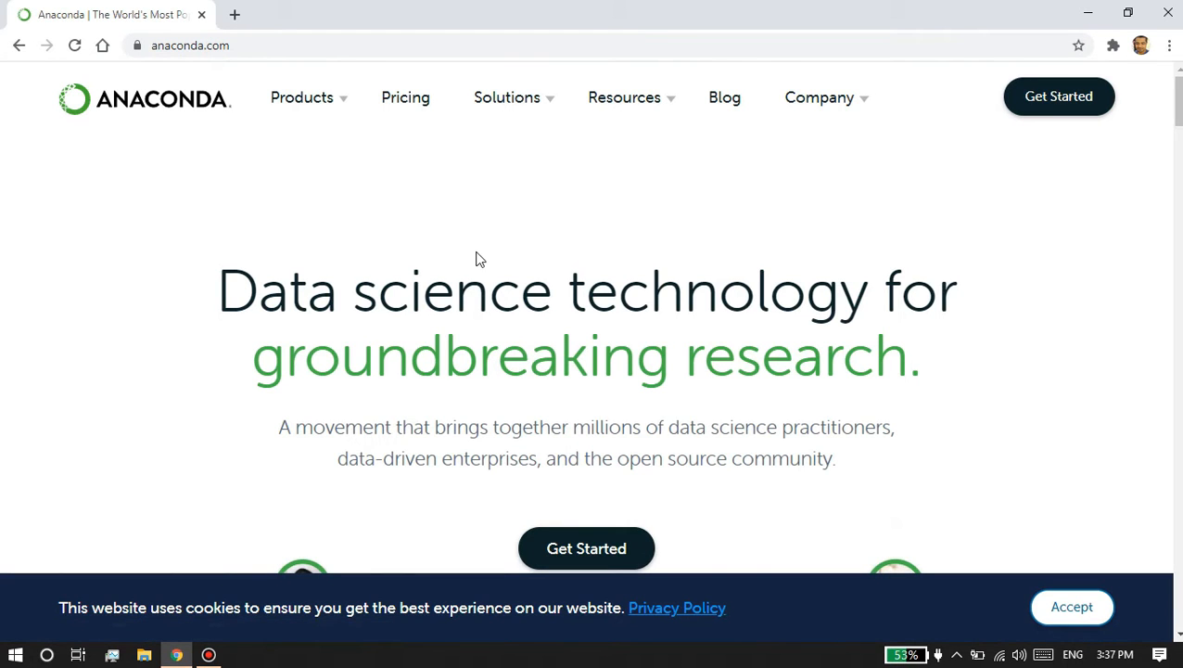
- Look over the Anaconda home page and open the Individual Edition product page
scroll(484, 248, down, 13)
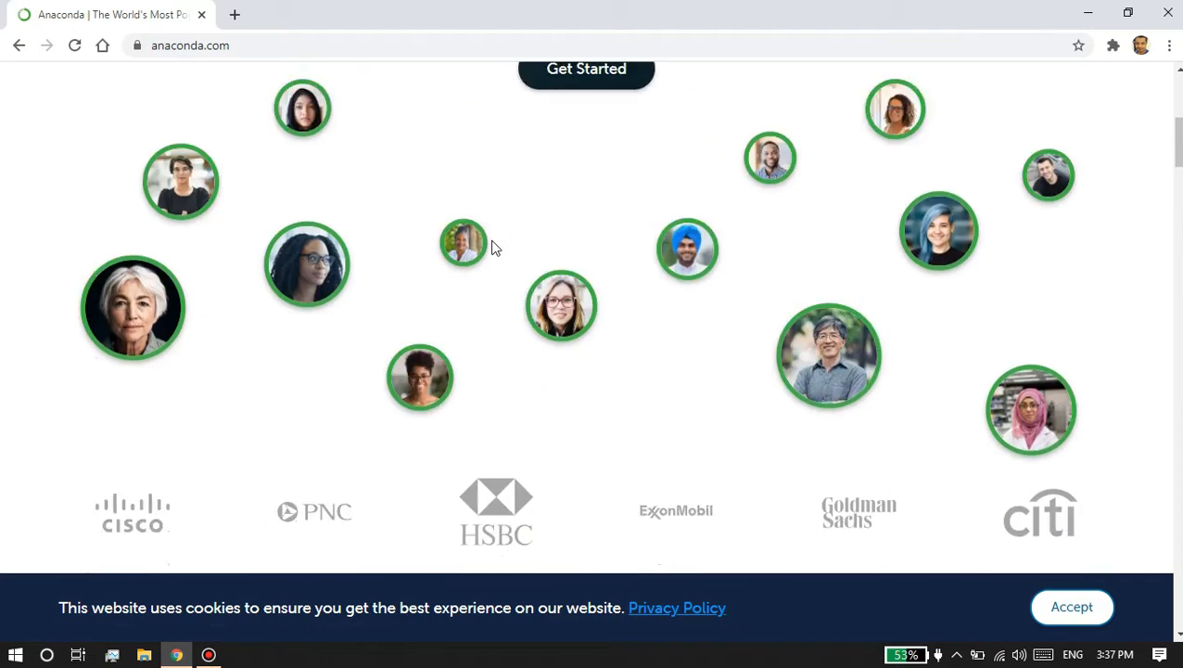
scroll(501, 235, down, 8)
scroll(502, 235, up, 14)
scroll(502, 235, up, 10)
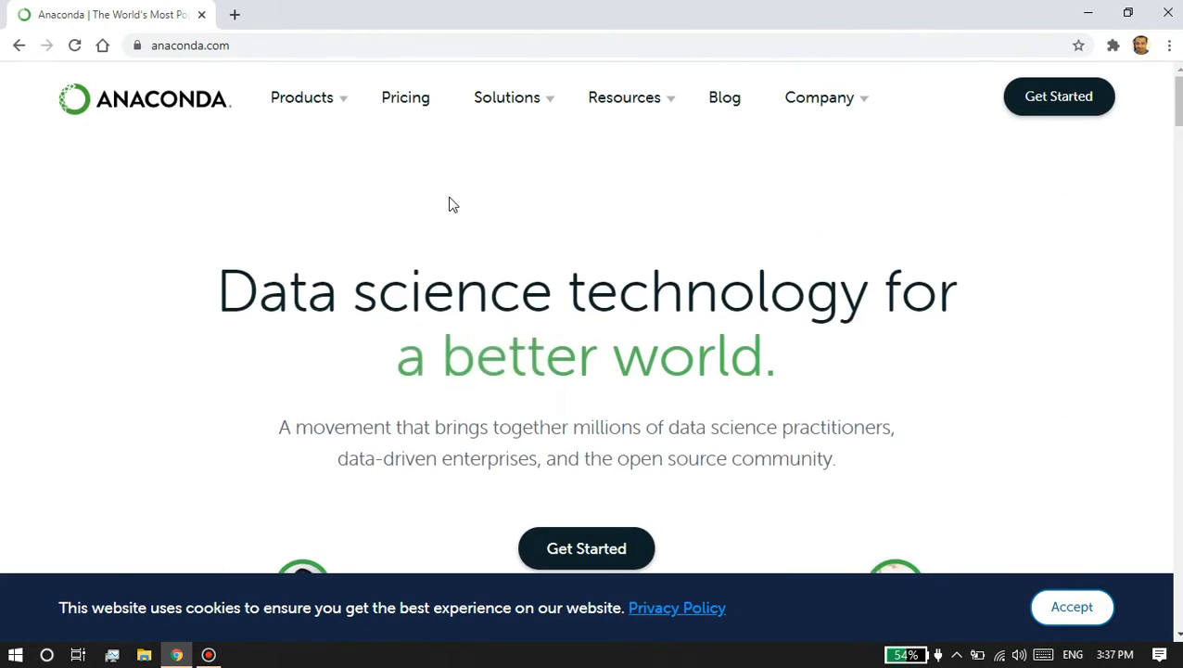
mouse_move(312, 113)
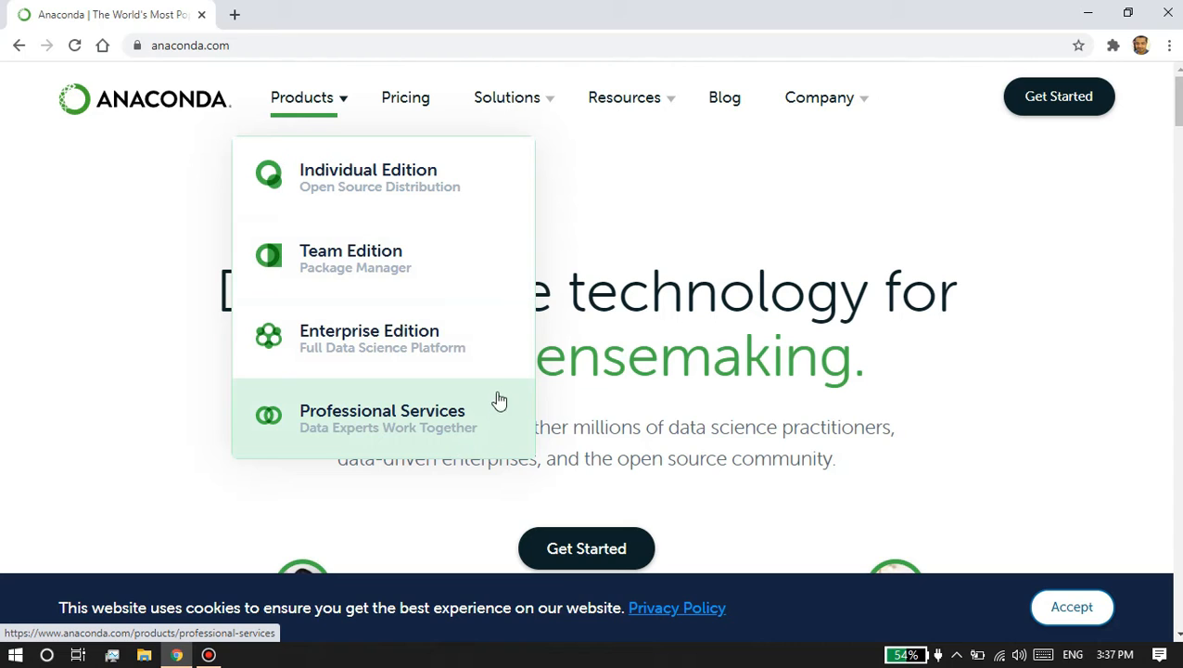
click(378, 201)
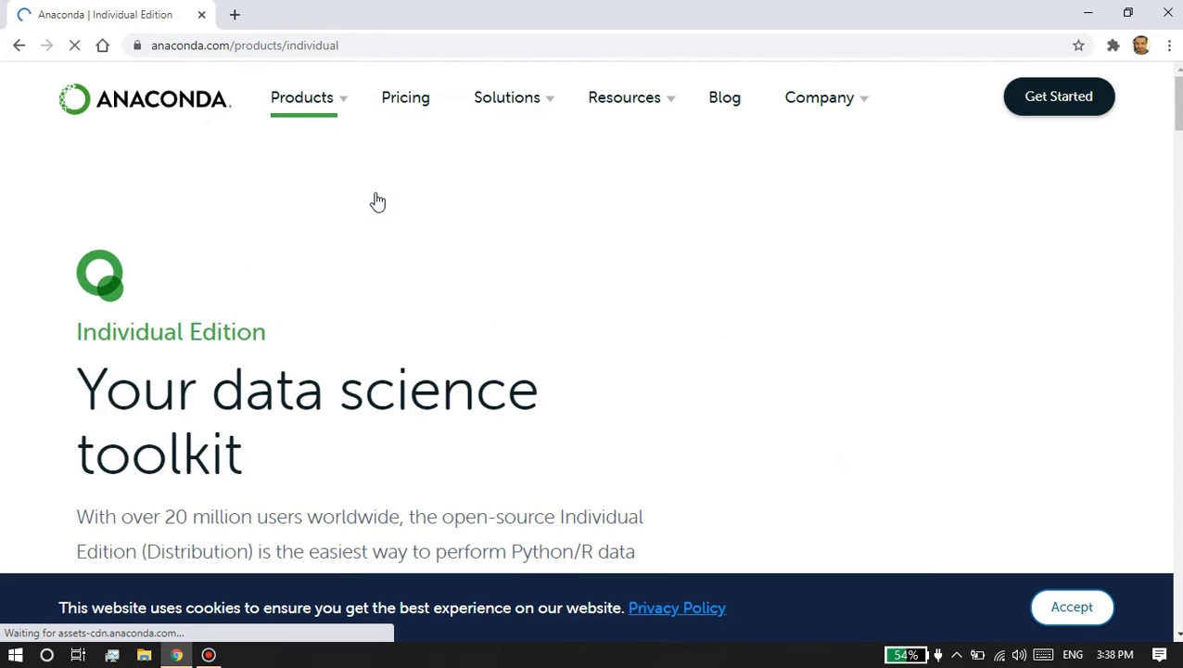
- Download the 64-Bit Graphical Installer for Windows with Python 3.8 from the Individual Edition page
scroll(376, 202, down, 4)
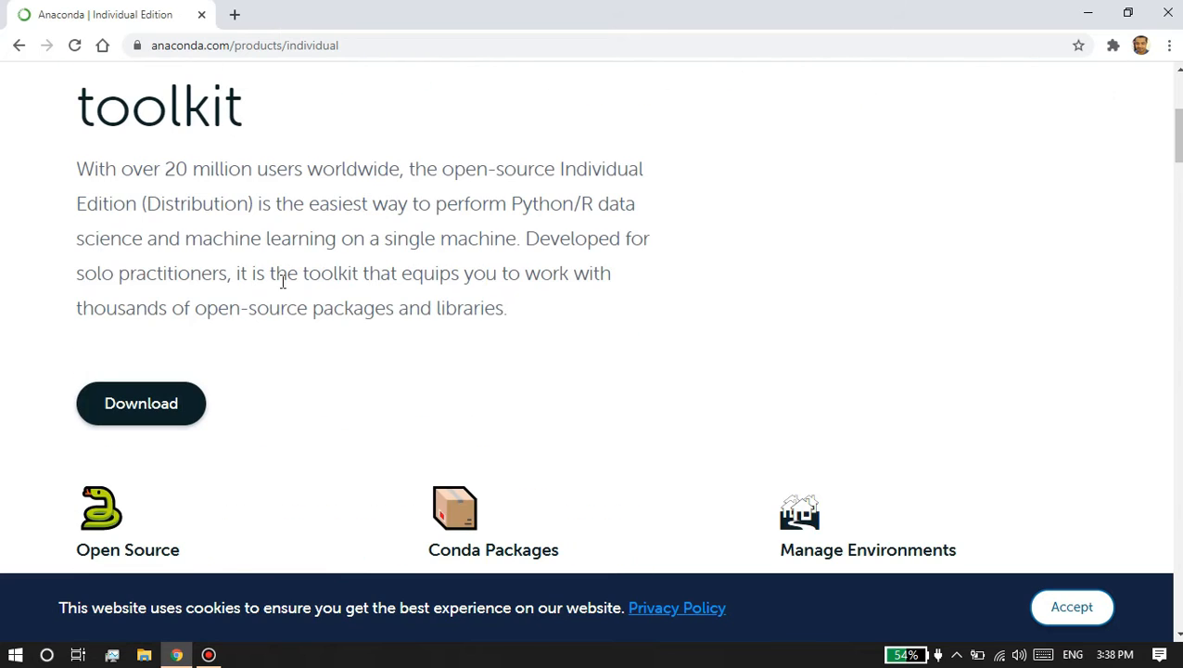
click(197, 410)
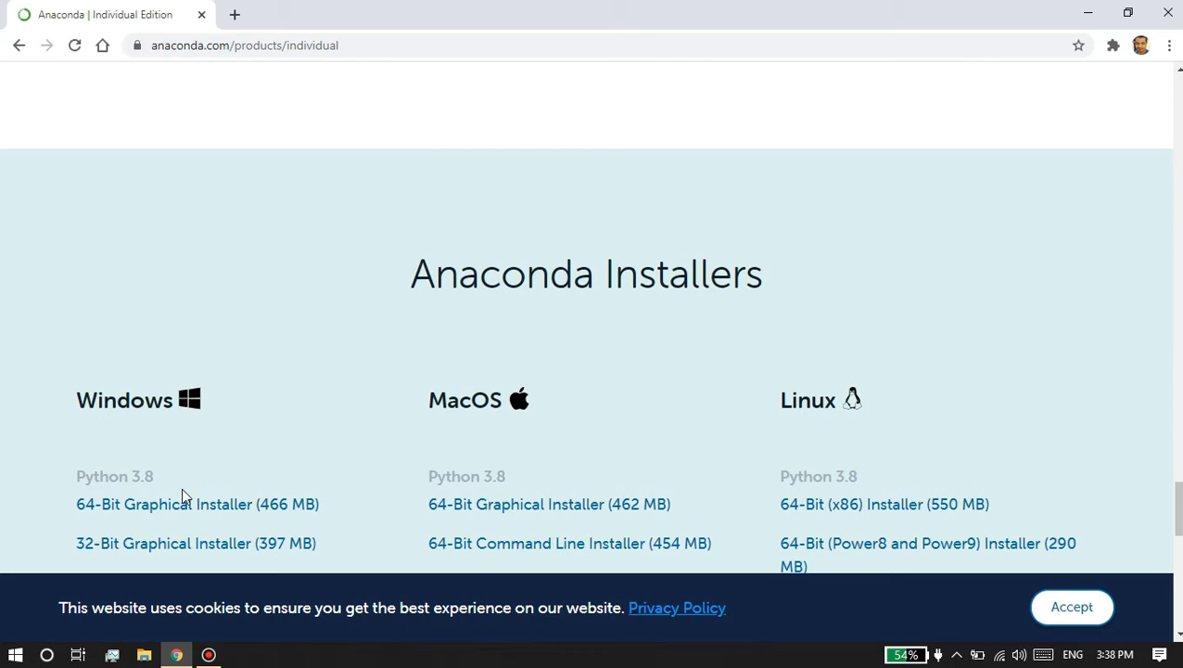
click(183, 513)
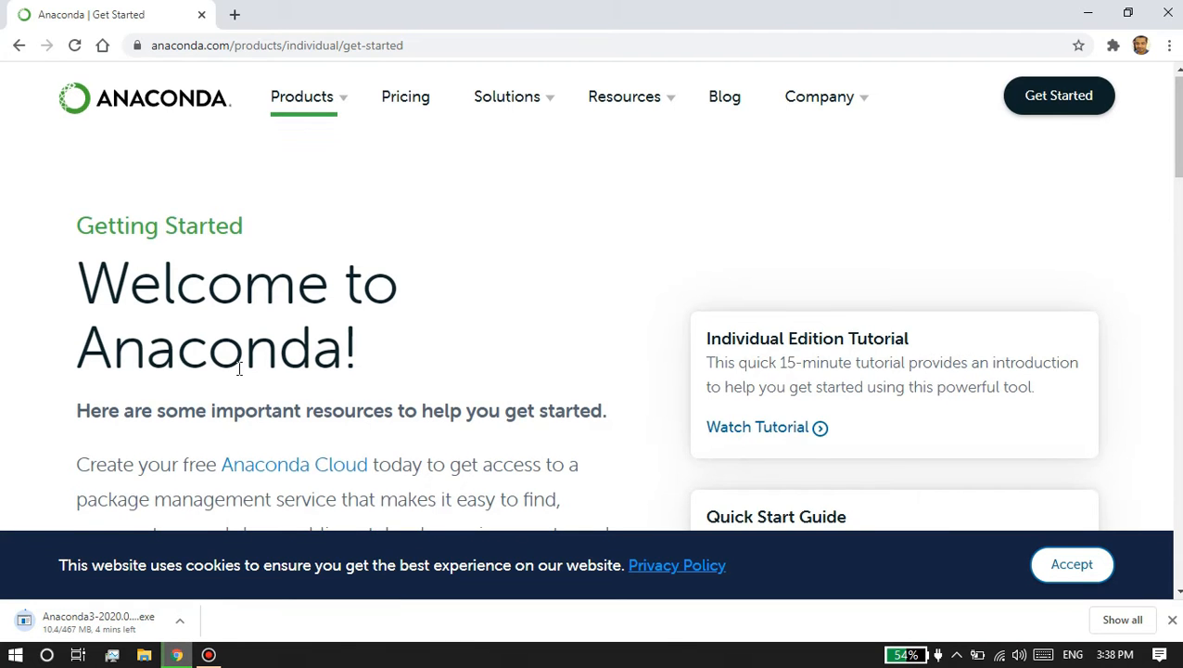
- Skim the Getting Started page and open the browser's download list to check the installer's progress
scroll(239, 368, down, 3)
scroll(240, 371, down, 3)
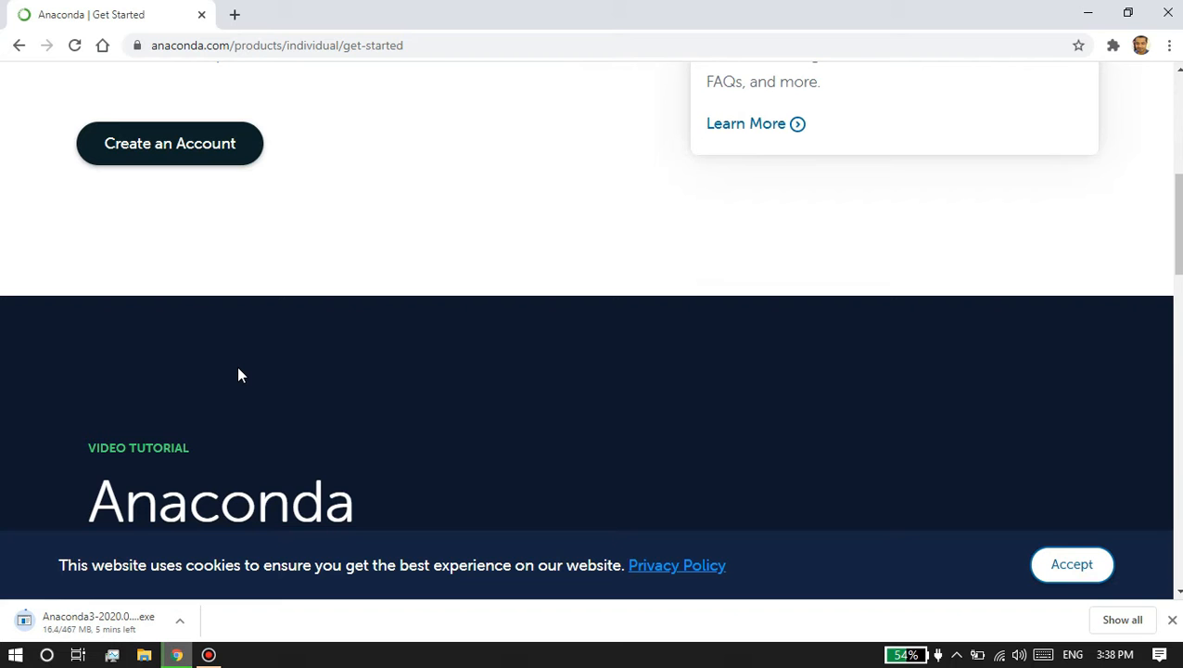
scroll(238, 375, up, 4)
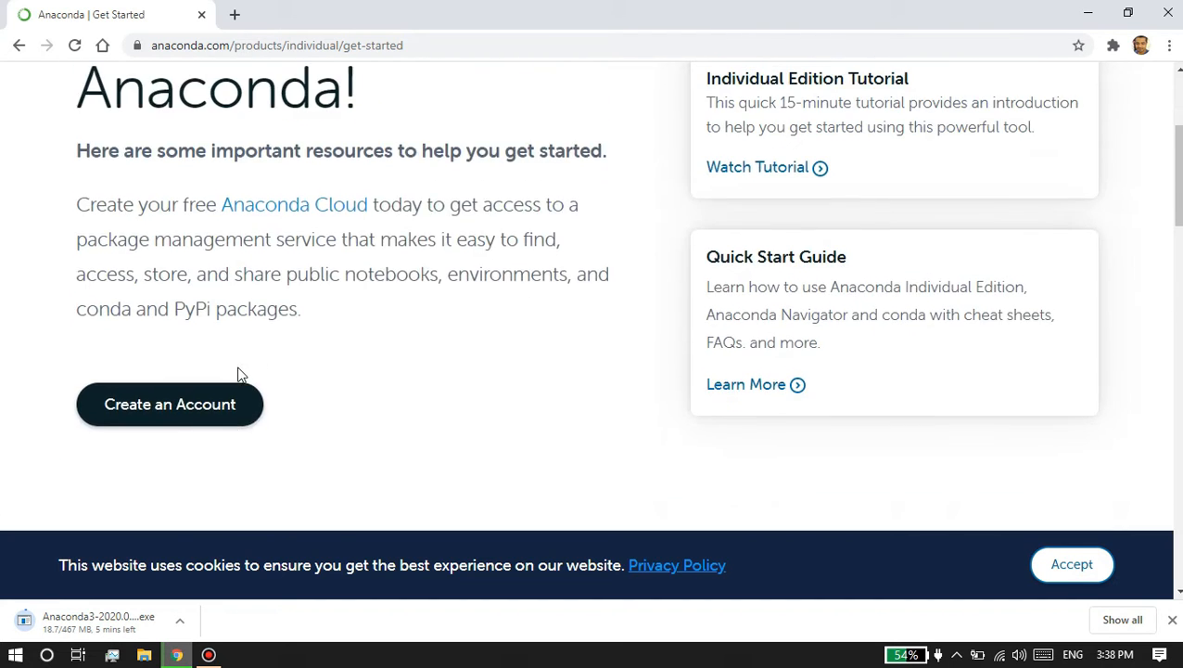
key(ctrl+j)
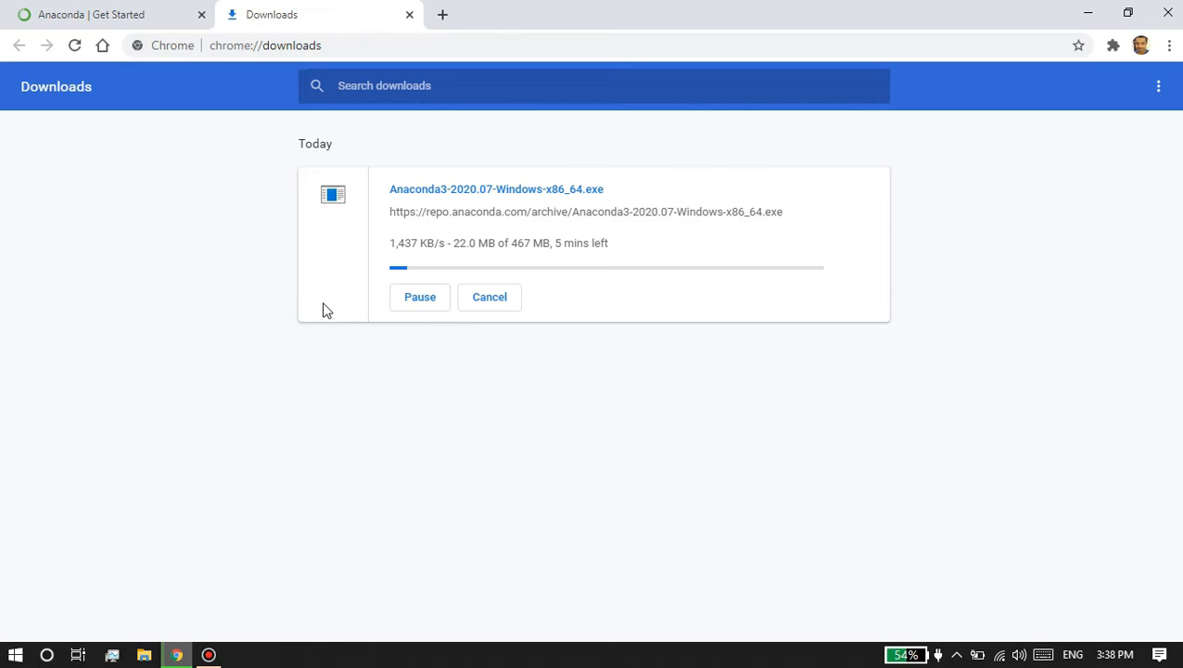
- Return to the Anaconda site and revisit the Anaconda Installers section of the Individual Edition page
click(130, 7)
scroll(358, 332, up, 2)
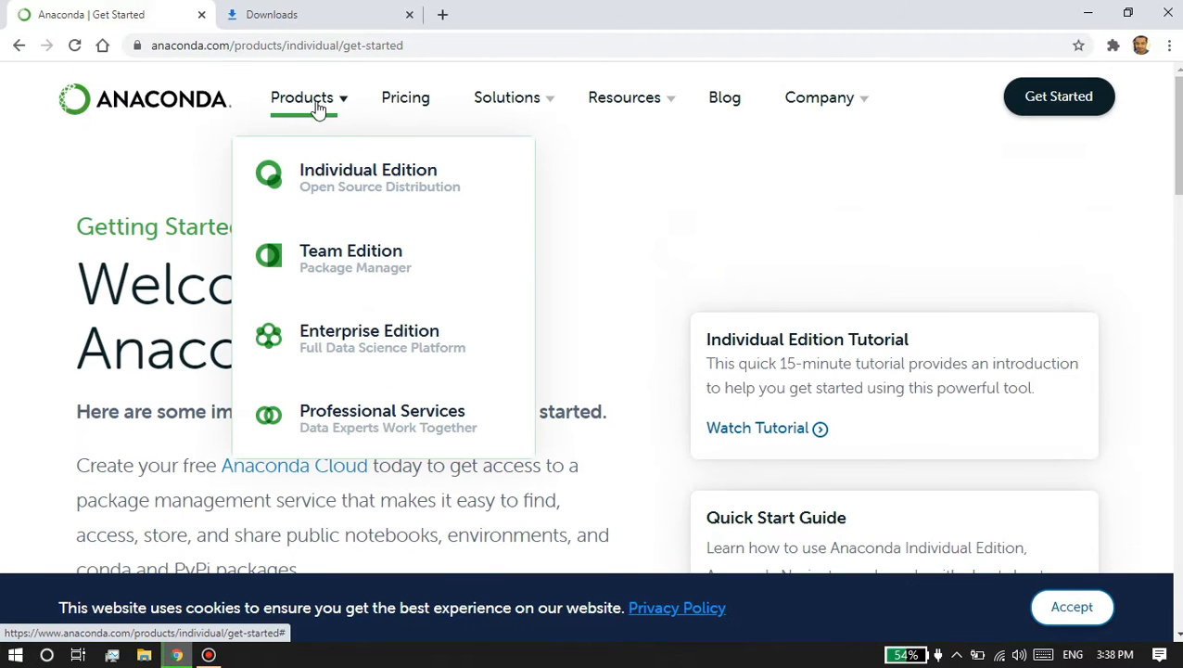
click(322, 172)
scroll(433, 269, down, 4)
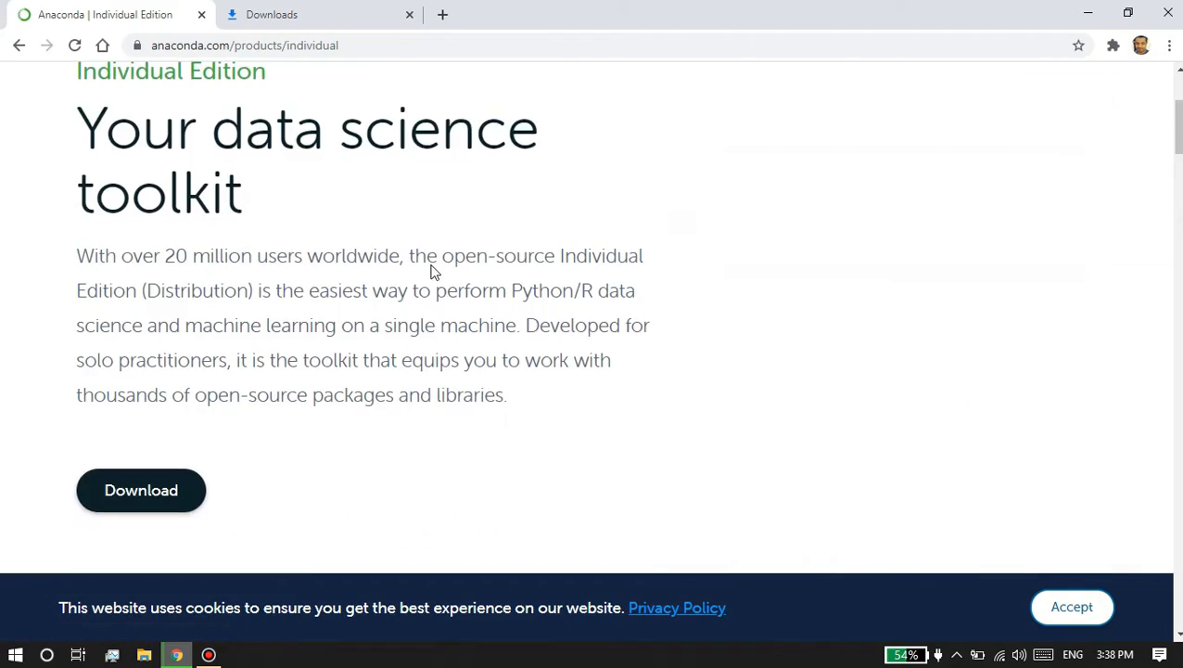
double_click(183, 416)
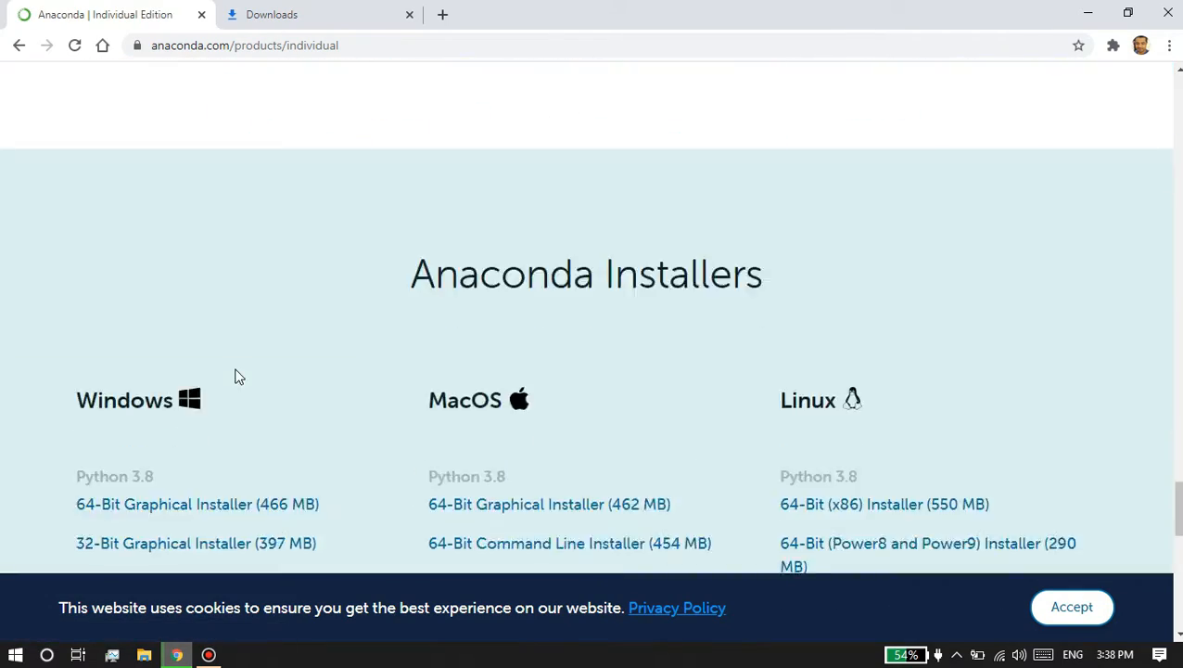
- Examine the Individual Edition page's overview and the section on building machine learning models
scroll(237, 376, up, 15)
scroll(234, 375, up, 10)
click(290, 204)
scroll(290, 206, down, 6)
scroll(290, 206, up, 9)
scroll(291, 206, down, 3)
scroll(290, 205, down, 2)
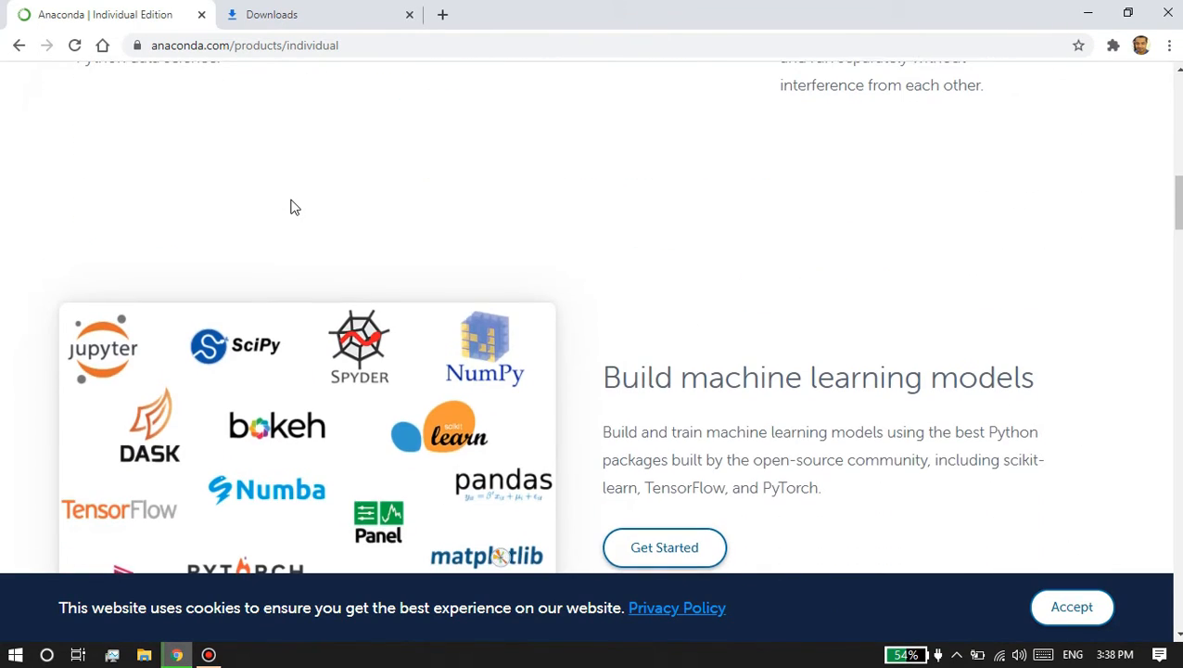
scroll(290, 205, down, 2)
scroll(291, 206, up, 7)
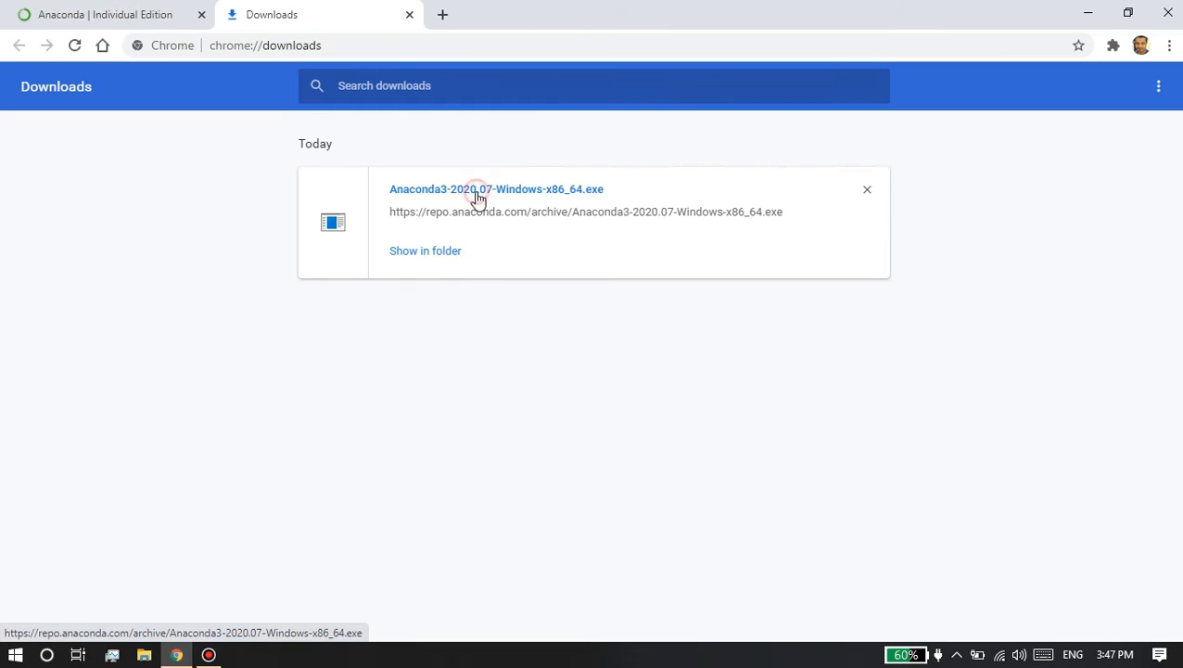
- Run the downloaded Anaconda3-2020.07-Windows-x86_64.exe installer and accept its license agreement
click(477, 195)
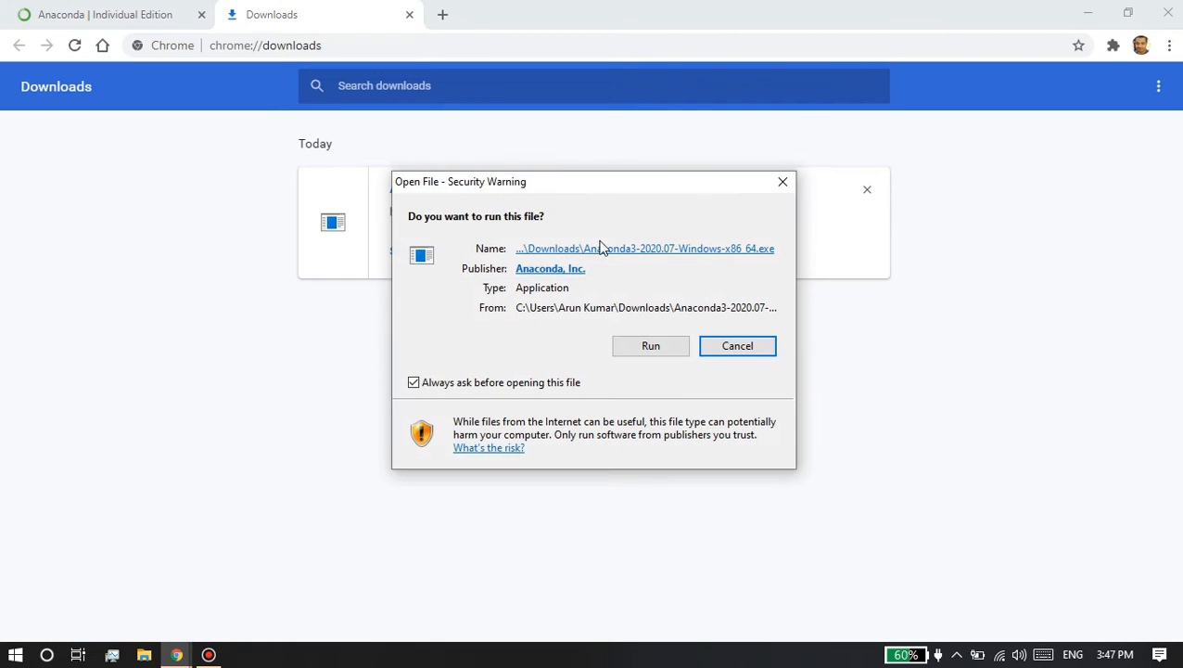
click(669, 350)
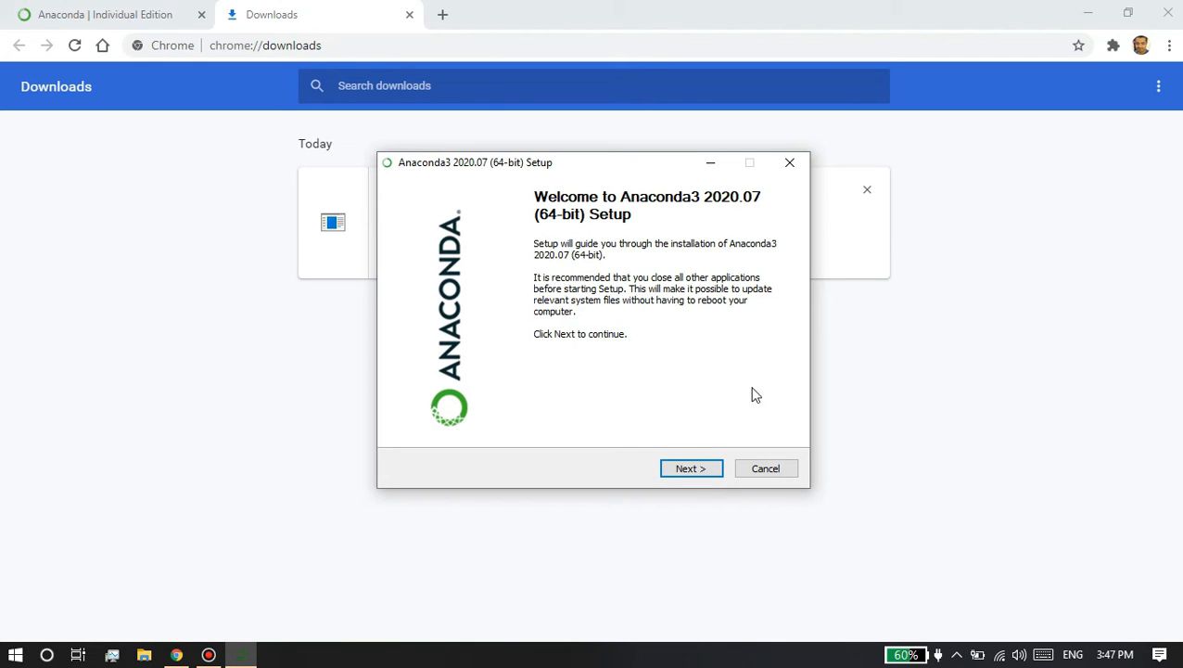
click(687, 470)
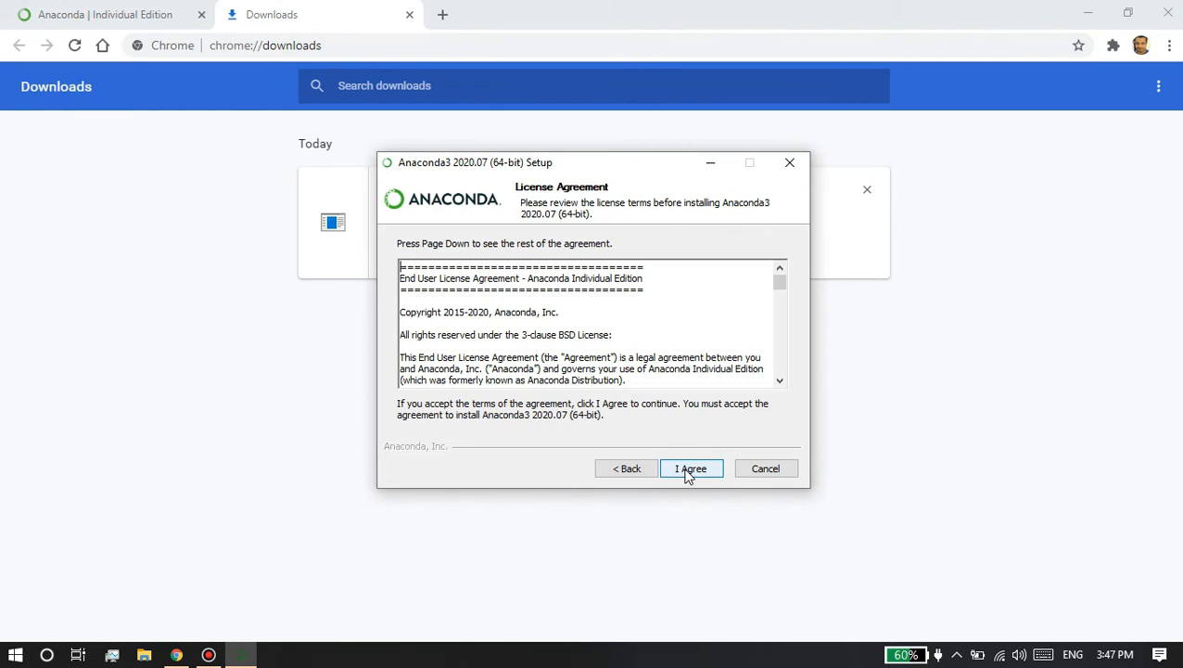
click(688, 471)
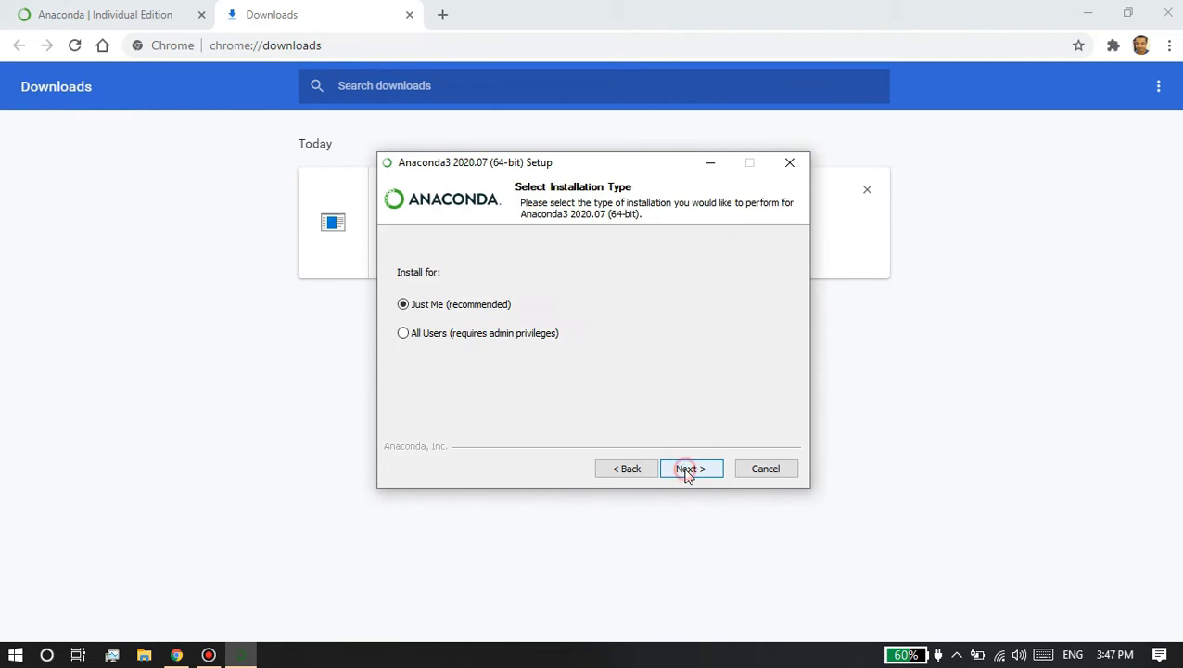
- Install Anaconda3 for All Users in C:\ProgramData\Anaconda3, registering it as the system Python 3.8 without adding it to PATH
click(404, 333)
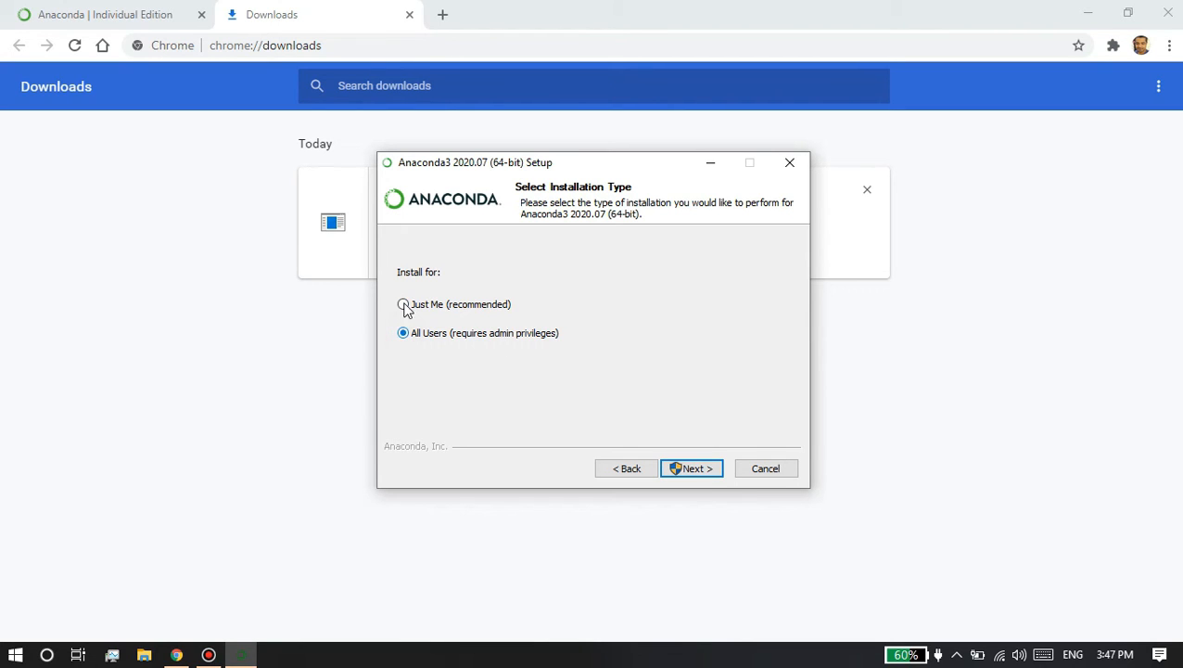
click(694, 471)
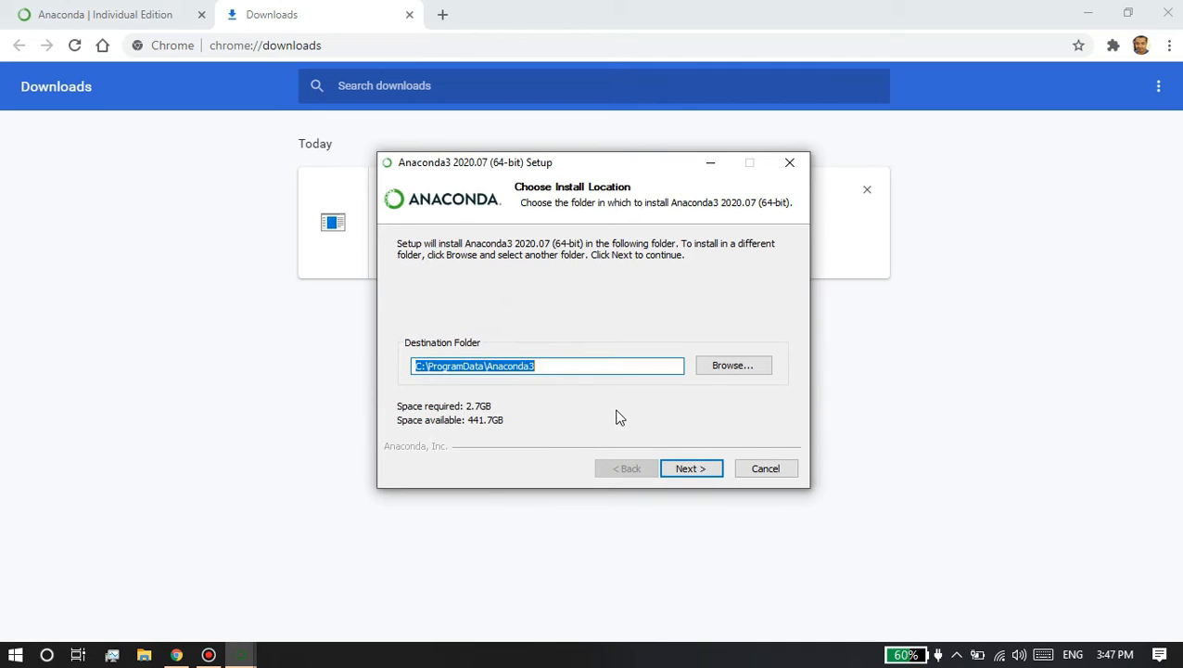
click(710, 466)
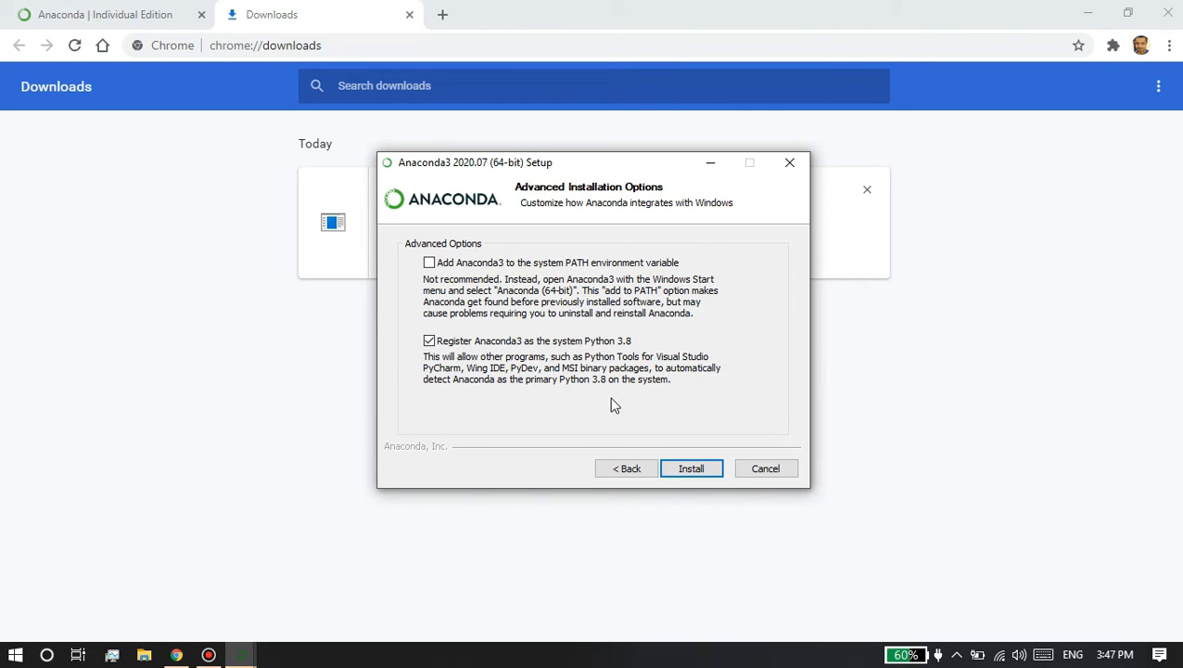
click(687, 464)
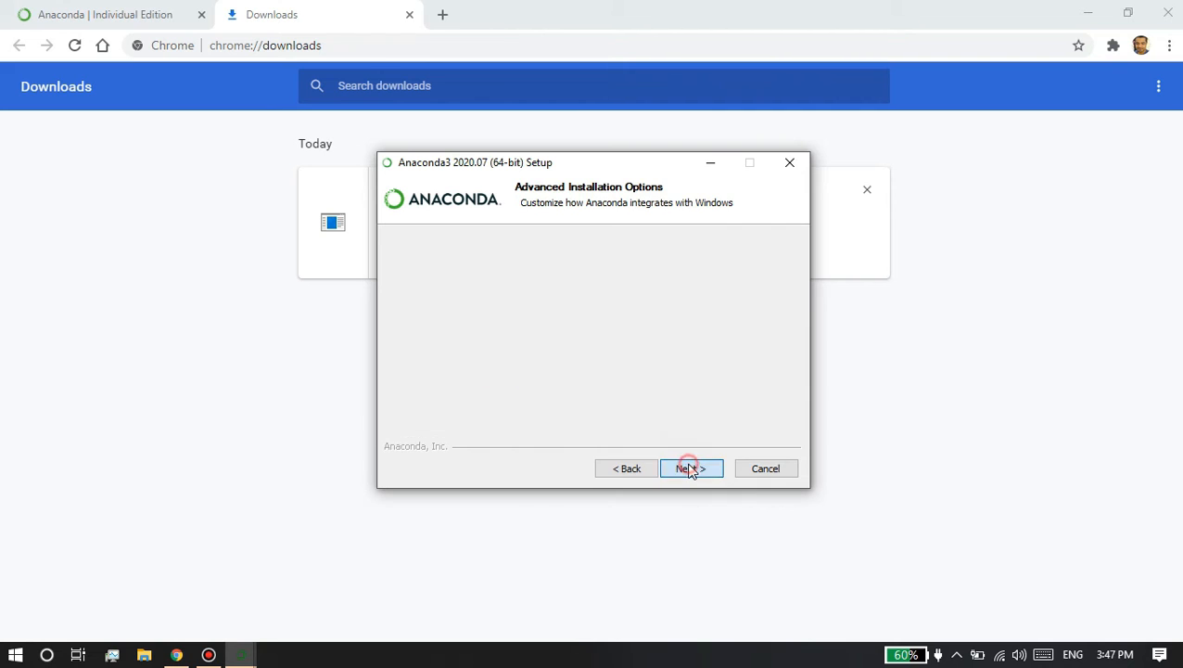
- Show the installation details, review the completed log, and finish the setup with the tutorial and Learn More About Anaconda options ticked
click(438, 285)
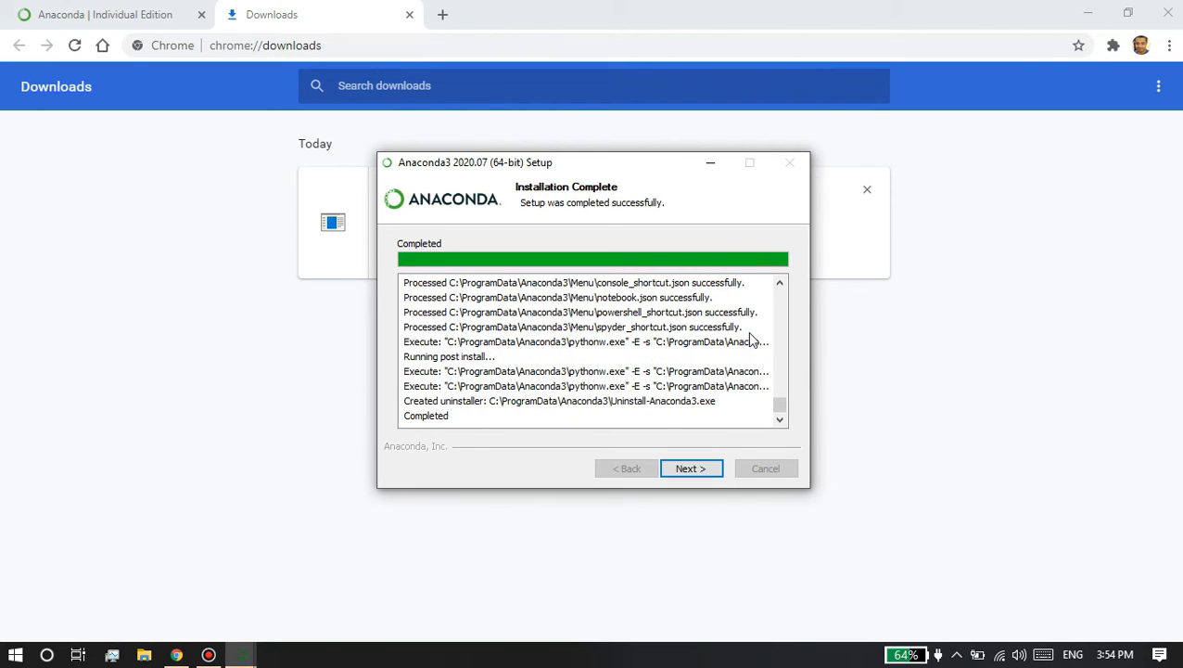
click(747, 371)
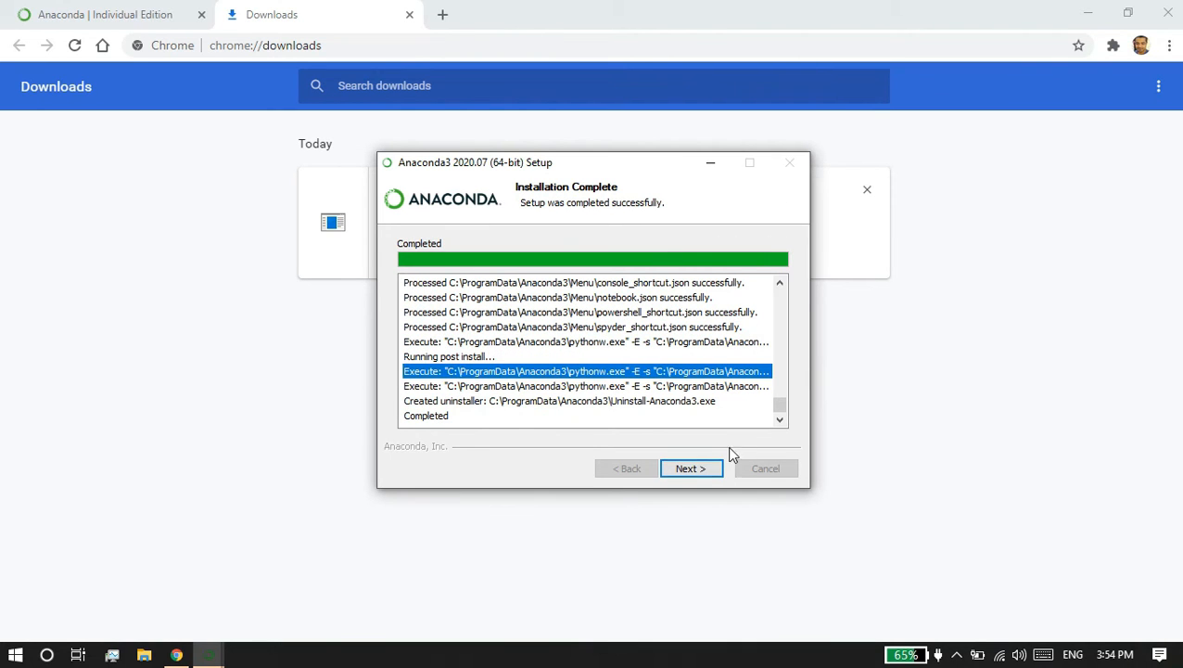
click(436, 417)
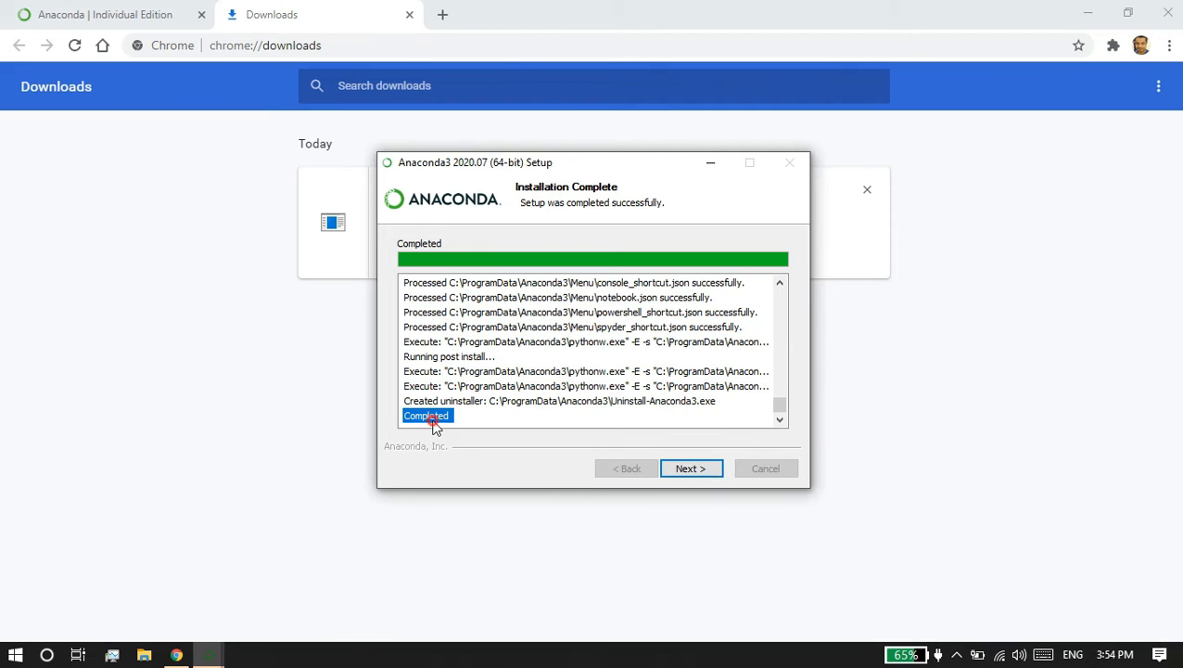
click(697, 471)
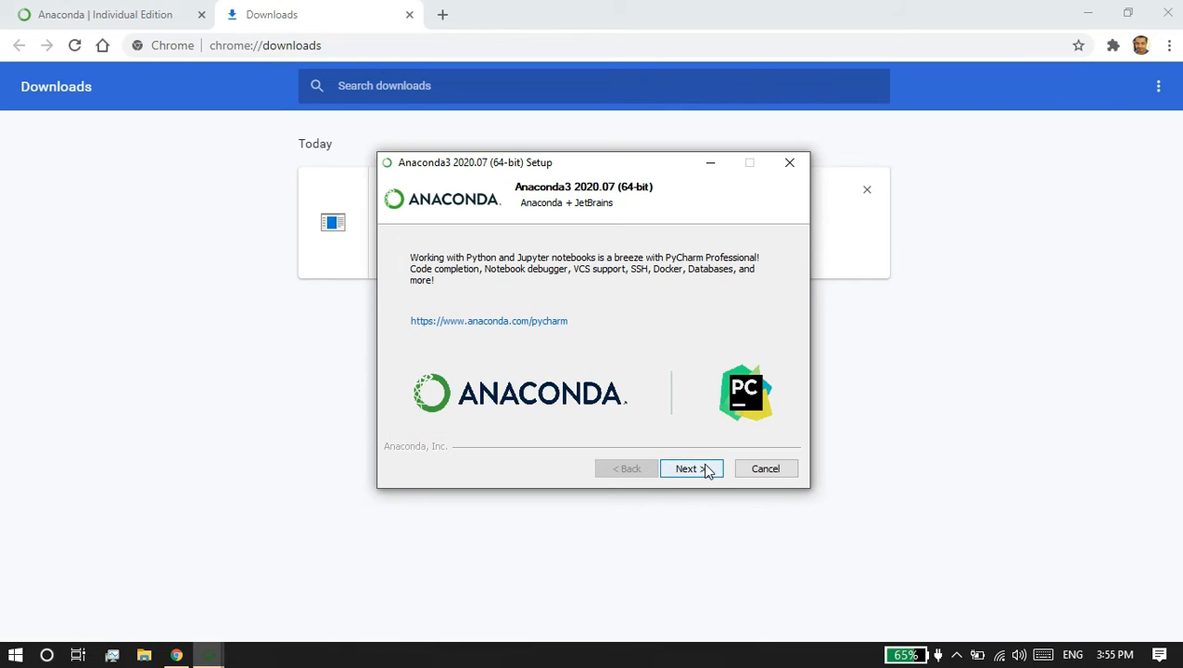
click(707, 469)
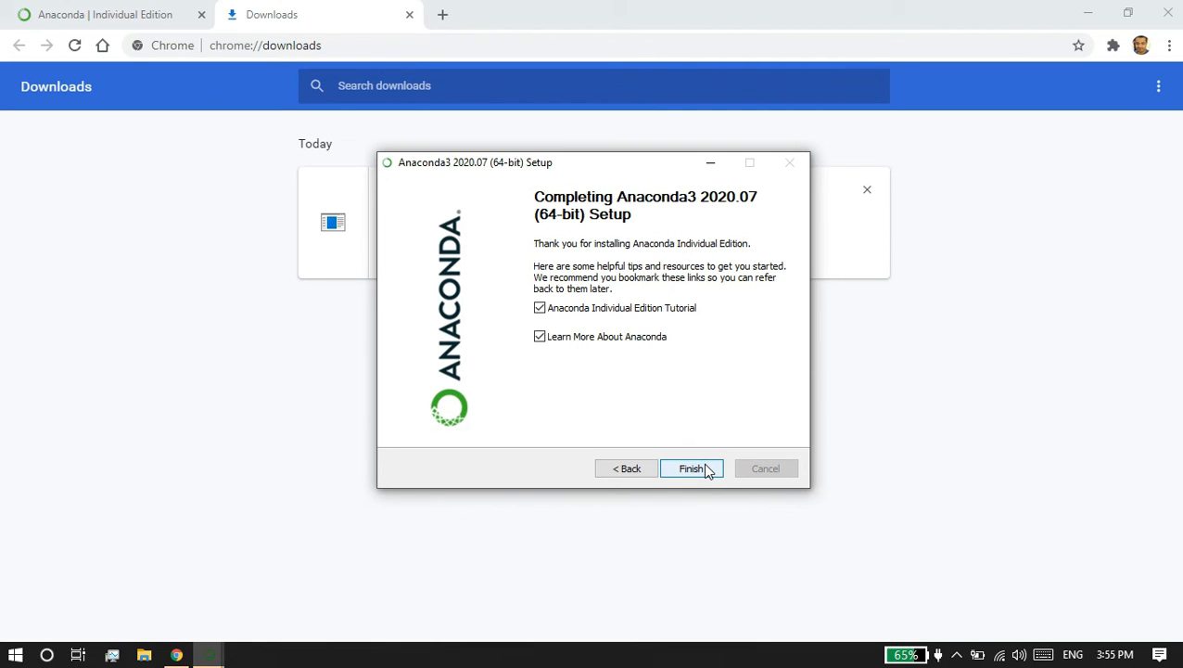
click(696, 472)
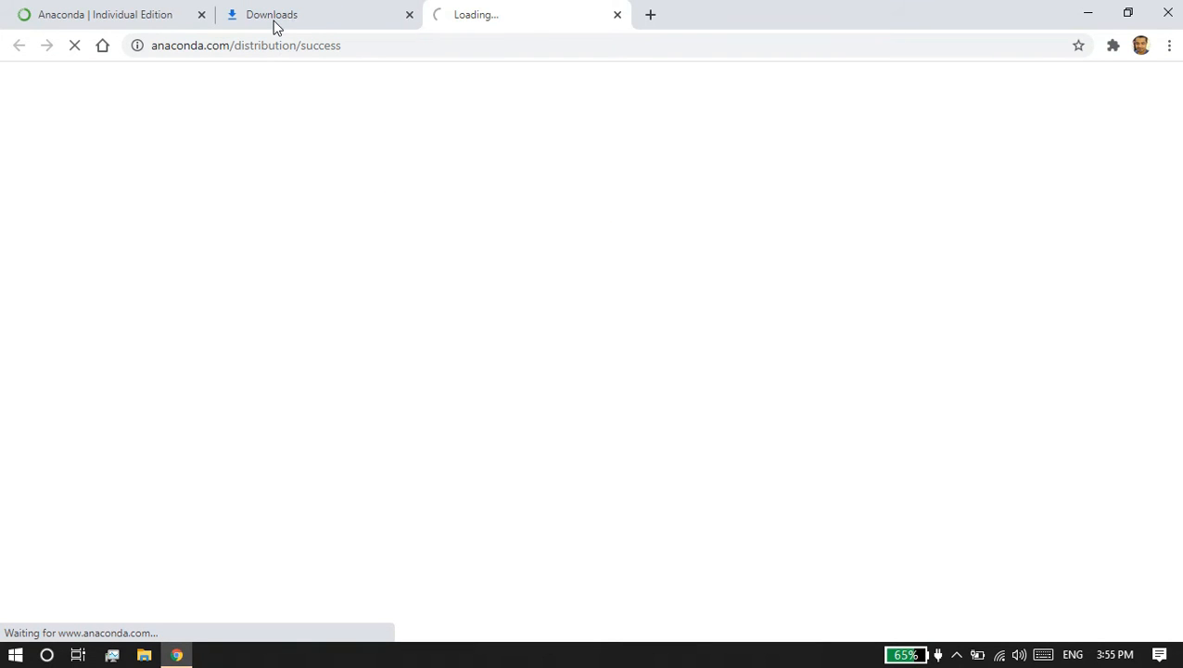
- View the Anaconda Getting Started page opened by the installer and its tutorial and quick start resources
click(523, 8)
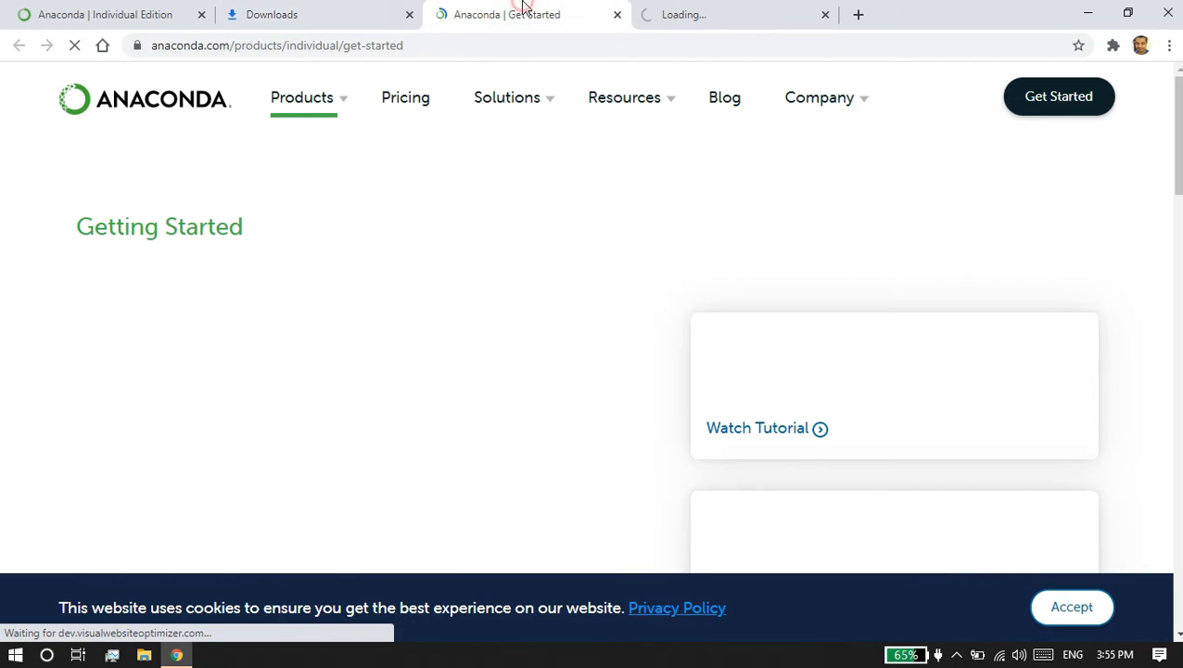
scroll(490, 436, down, 1)
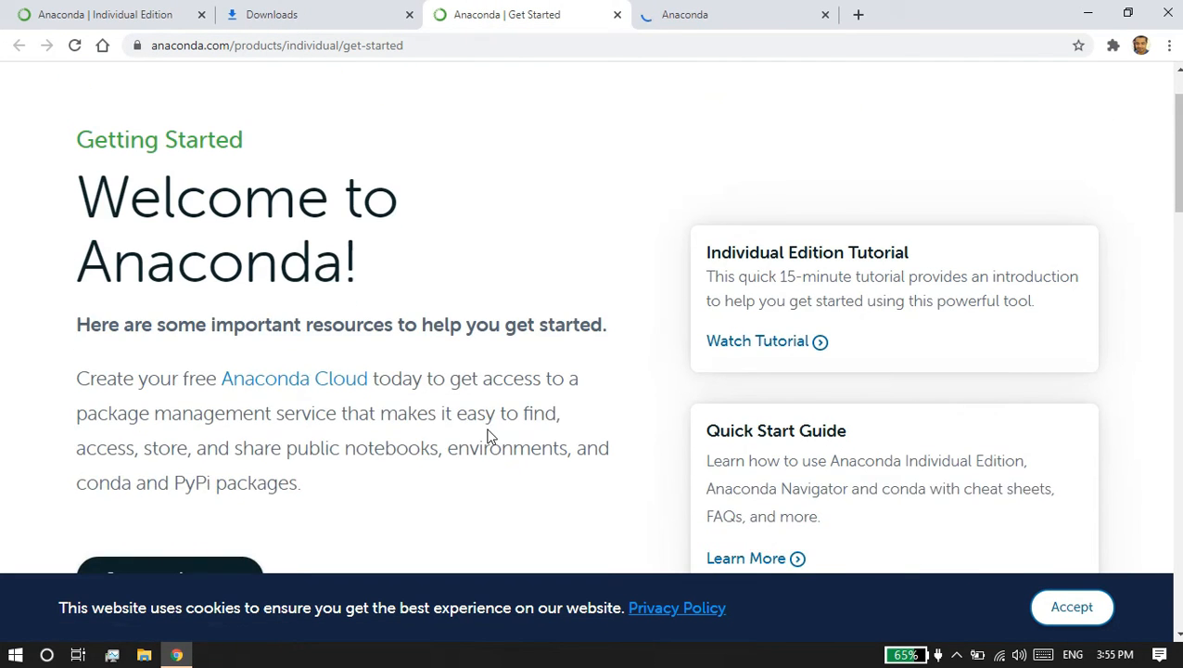
scroll(490, 436, down, 2)
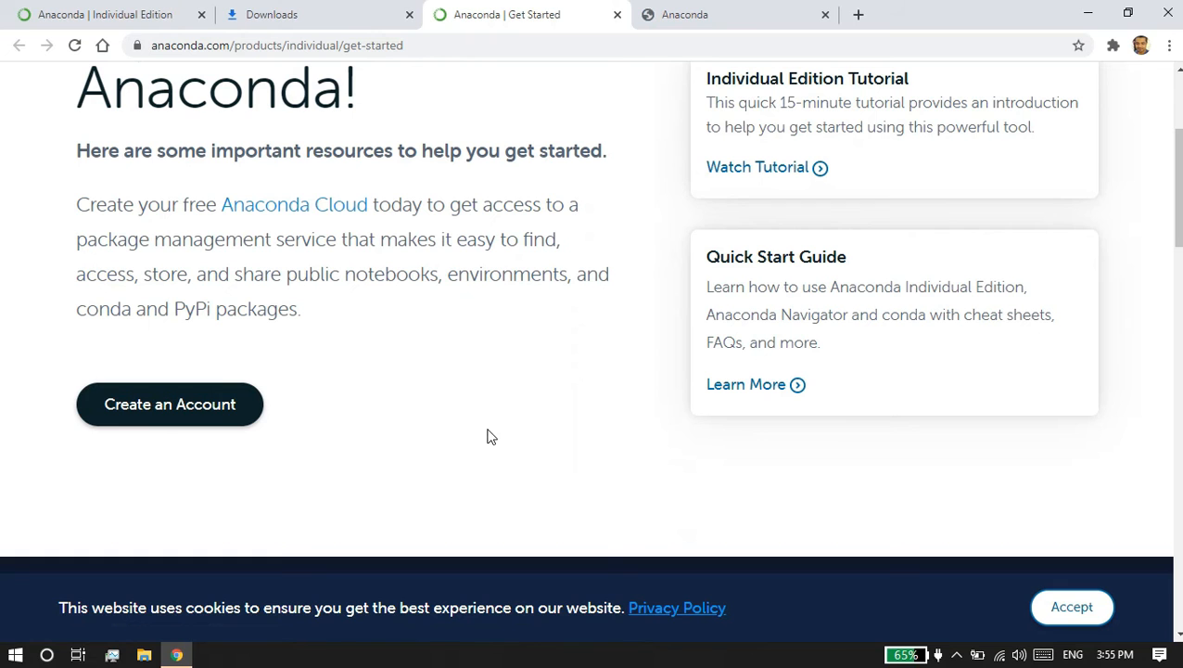
- Look through the rest of the Anaconda Getting Started page, including the video tutorial and the More from Anaconda offerings
scroll(491, 436, down, 7)
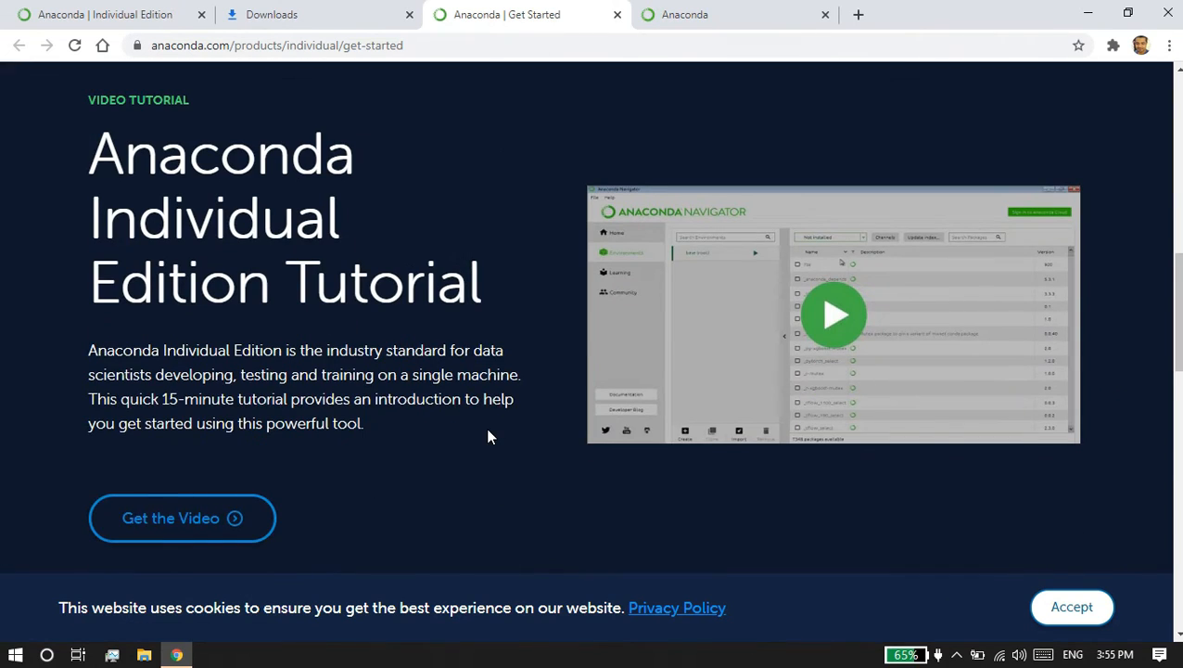
scroll(490, 437, down, 8)
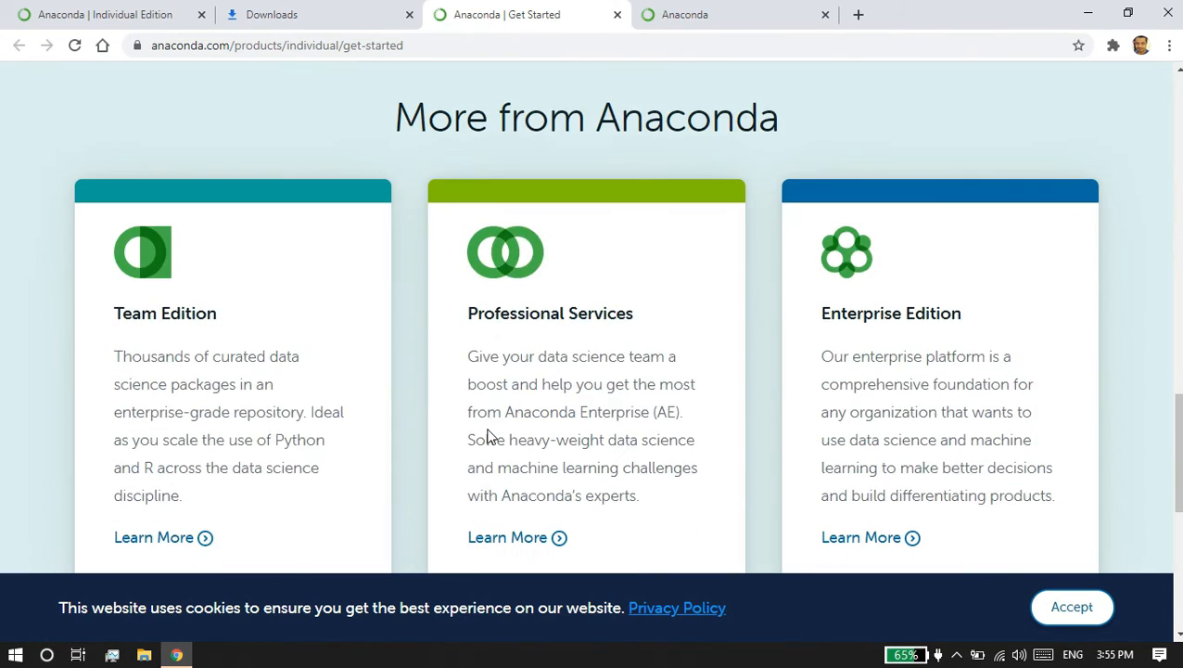
scroll(488, 438, down, 4)
scroll(486, 439, up, 3)
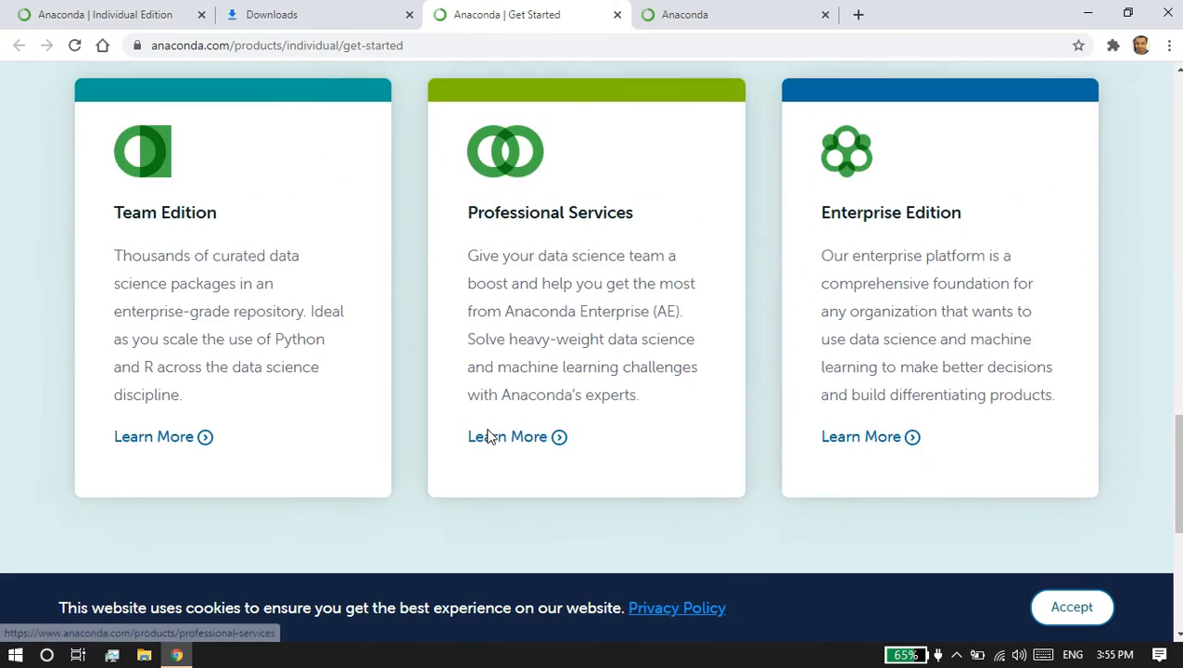
- View the Getting Started with Anaconda Individual Edition tutorial registration page, leave its form blank, and close the page
click(677, 21)
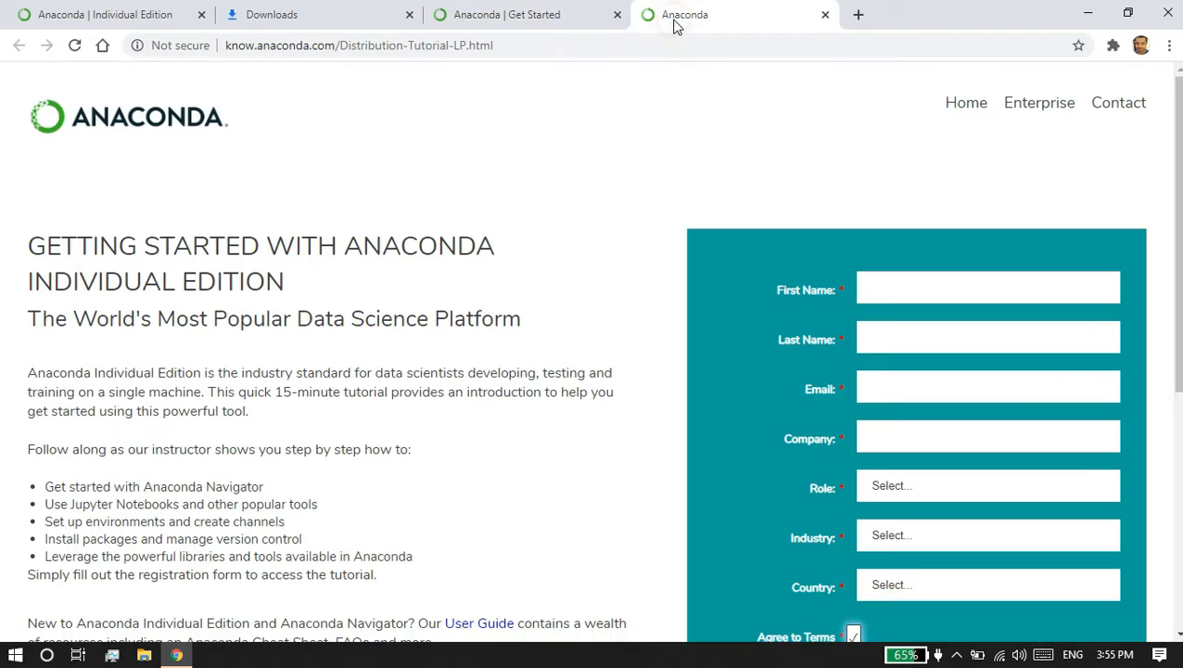
scroll(492, 368, down, 1)
scroll(497, 361, down, 2)
scroll(497, 362, up, 3)
middle_click(742, 7)
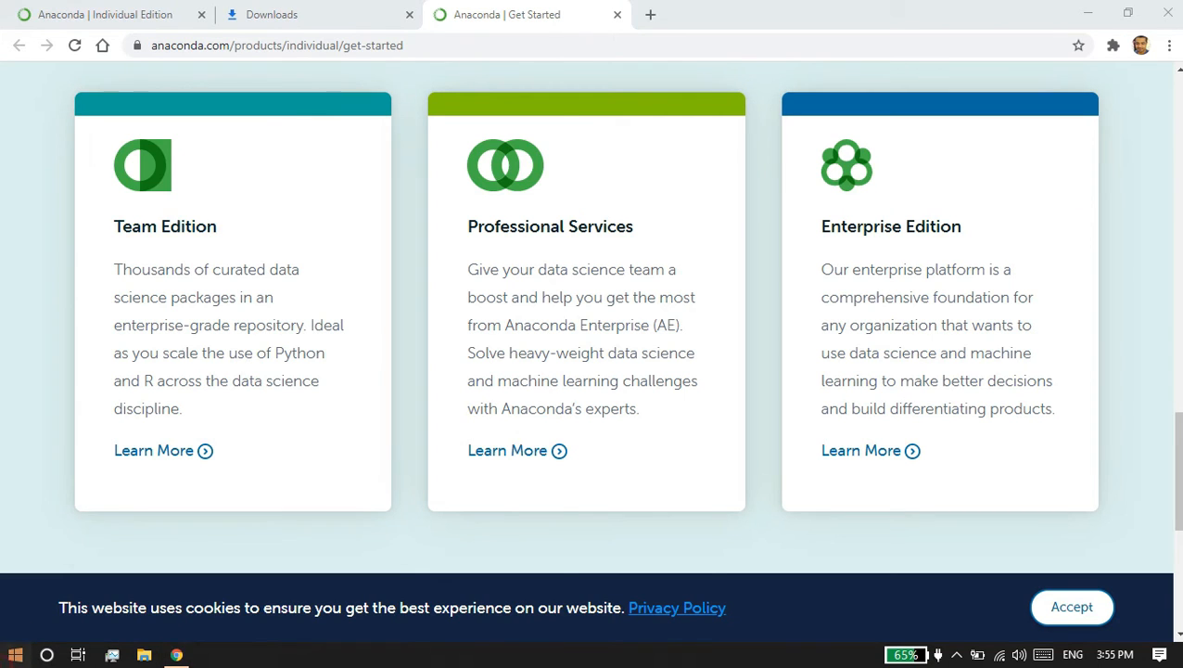
- Search Windows for Jupyter Notebook (Anaconda3) and launch it
click(15, 654)
text(jpupyt)
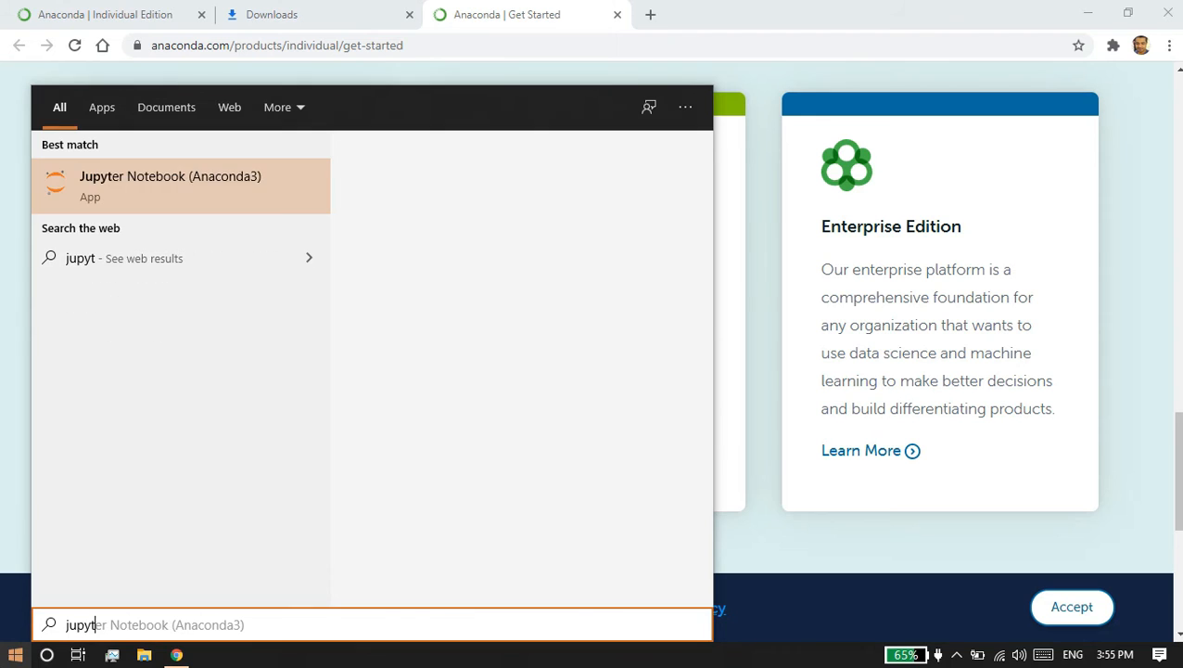
key(Return)
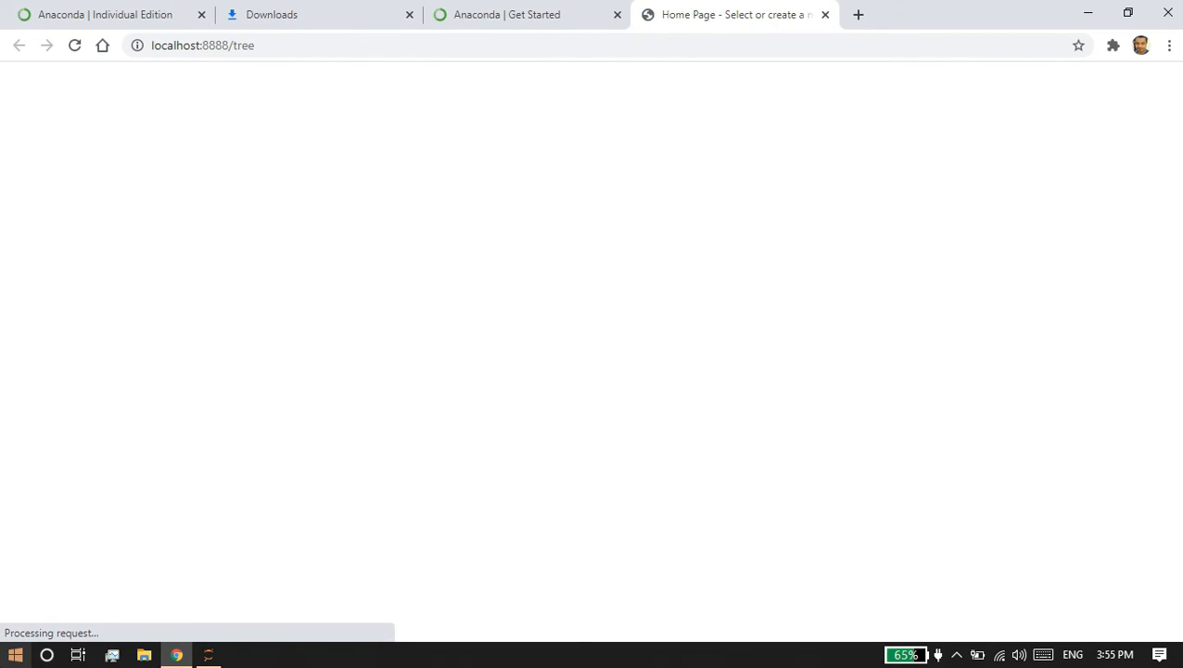
- Create a new Python 3 notebook and run print("Welcome") in its first cell
click(1055, 159)
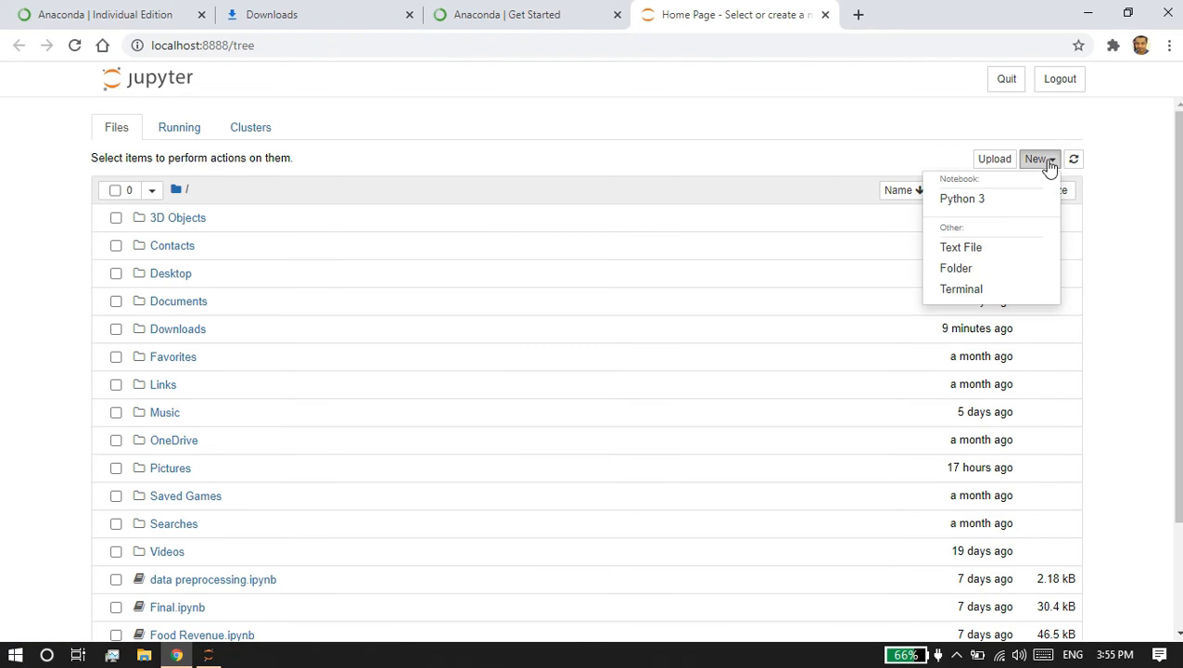
click(1021, 210)
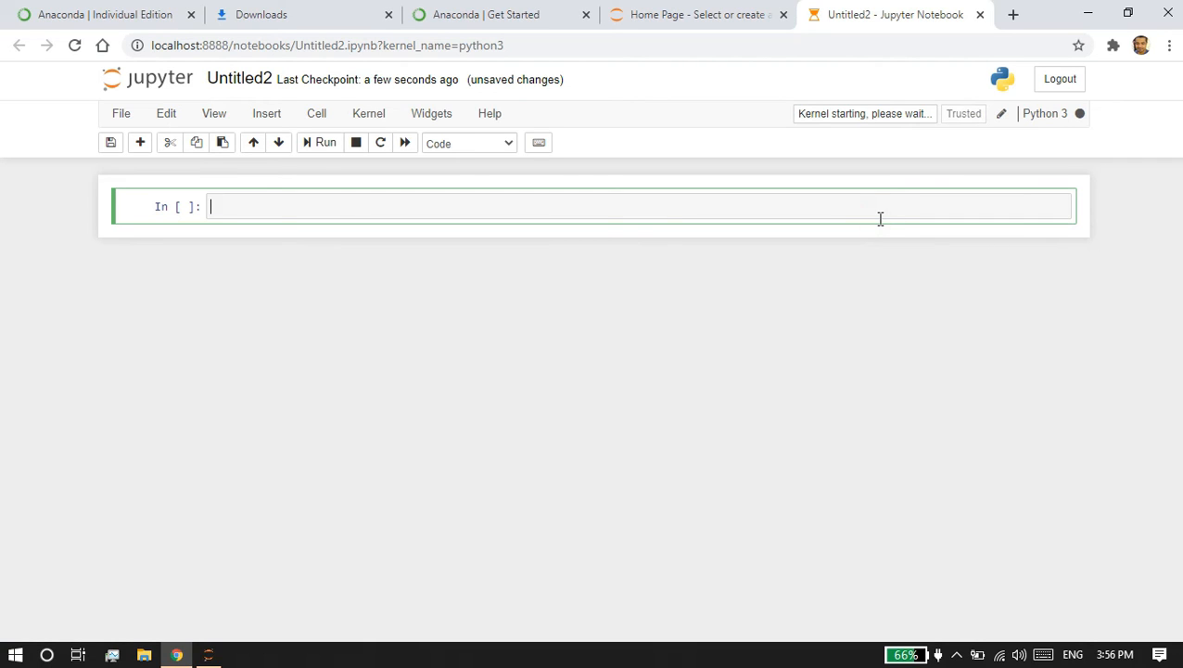
text(print("Welcome)
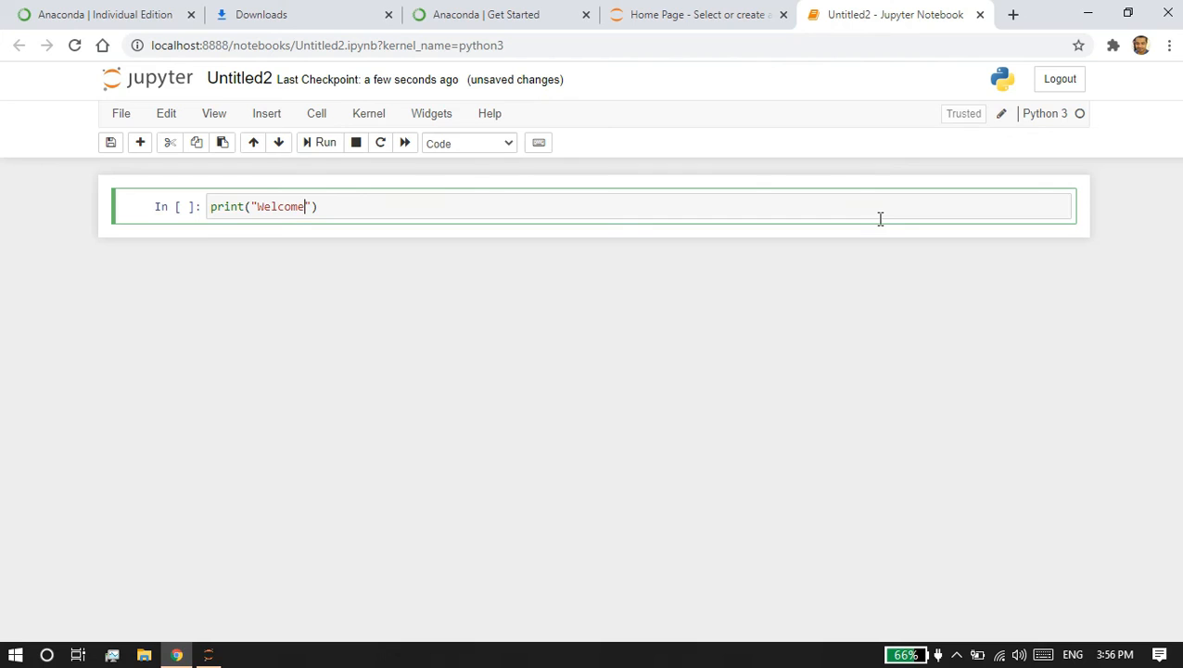
key(shift+Return)
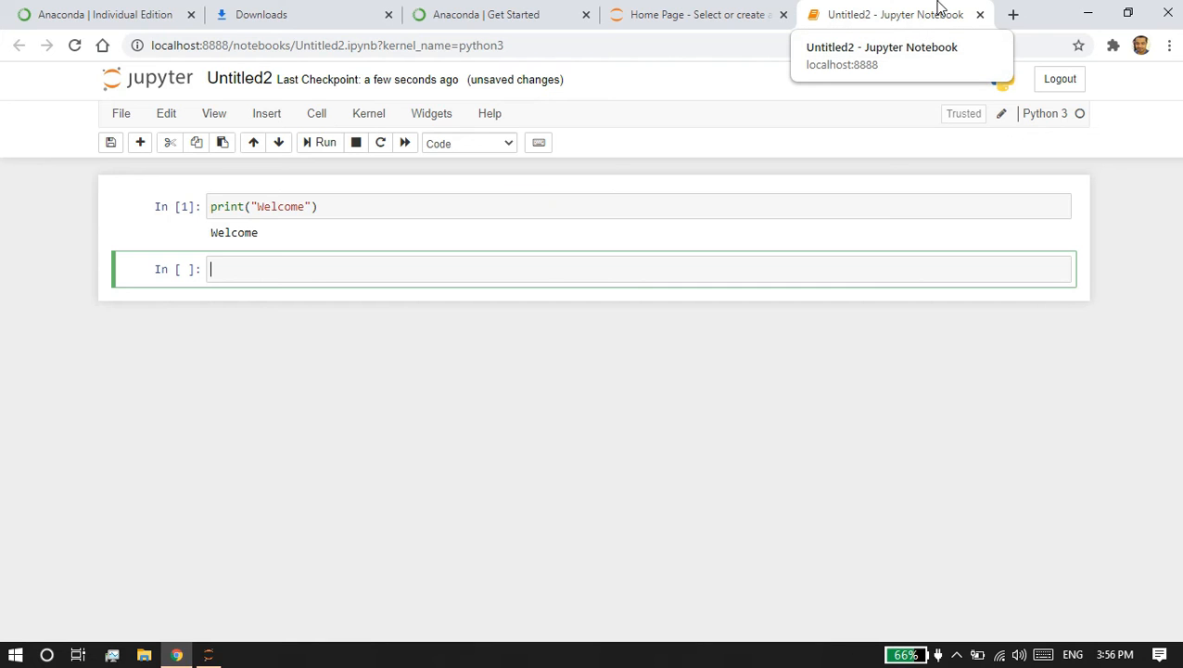
- Launch Spyder (Anaconda3) from the Anaconda3 (64-bit) program group
key(super)
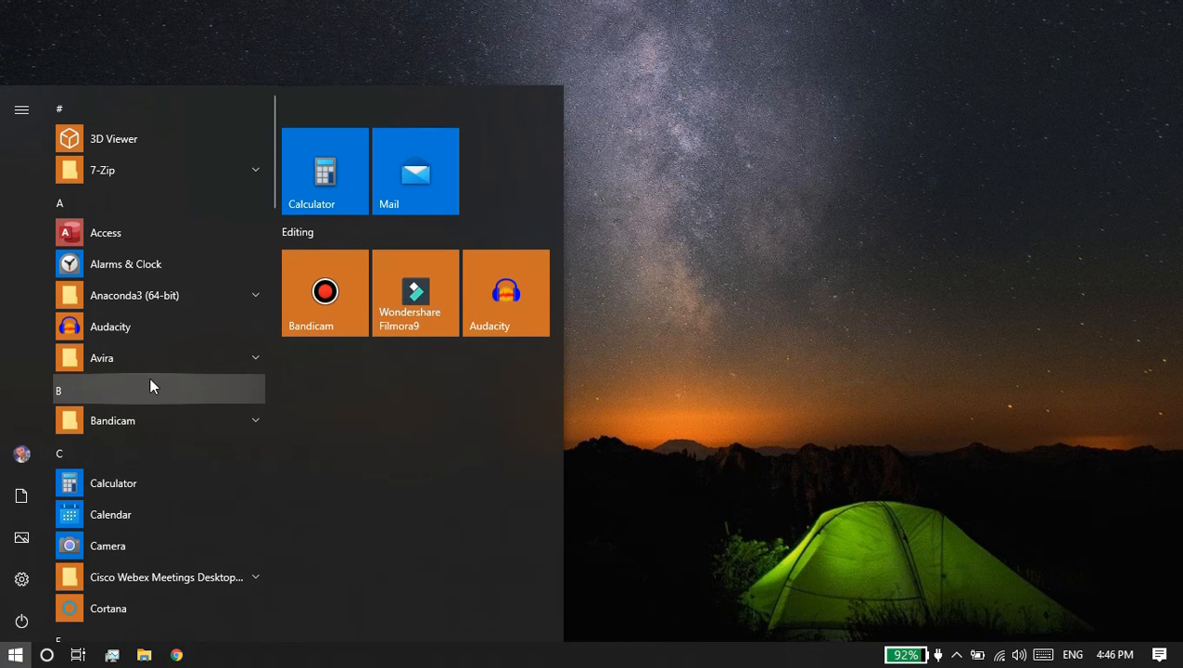
click(214, 295)
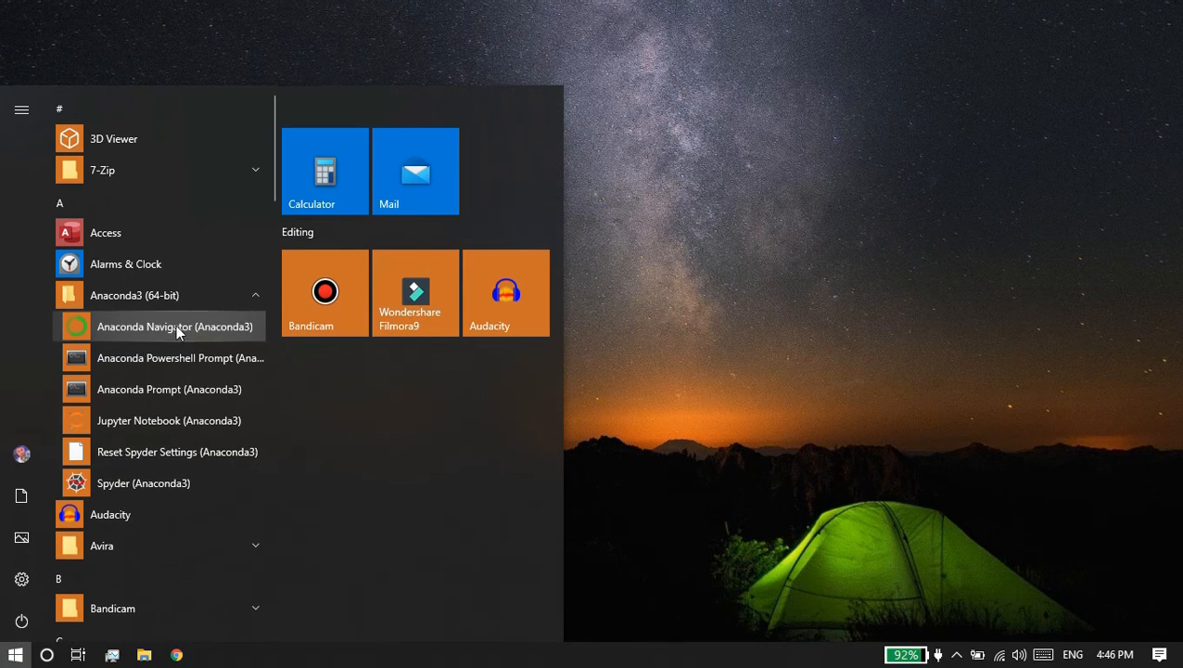
click(163, 484)
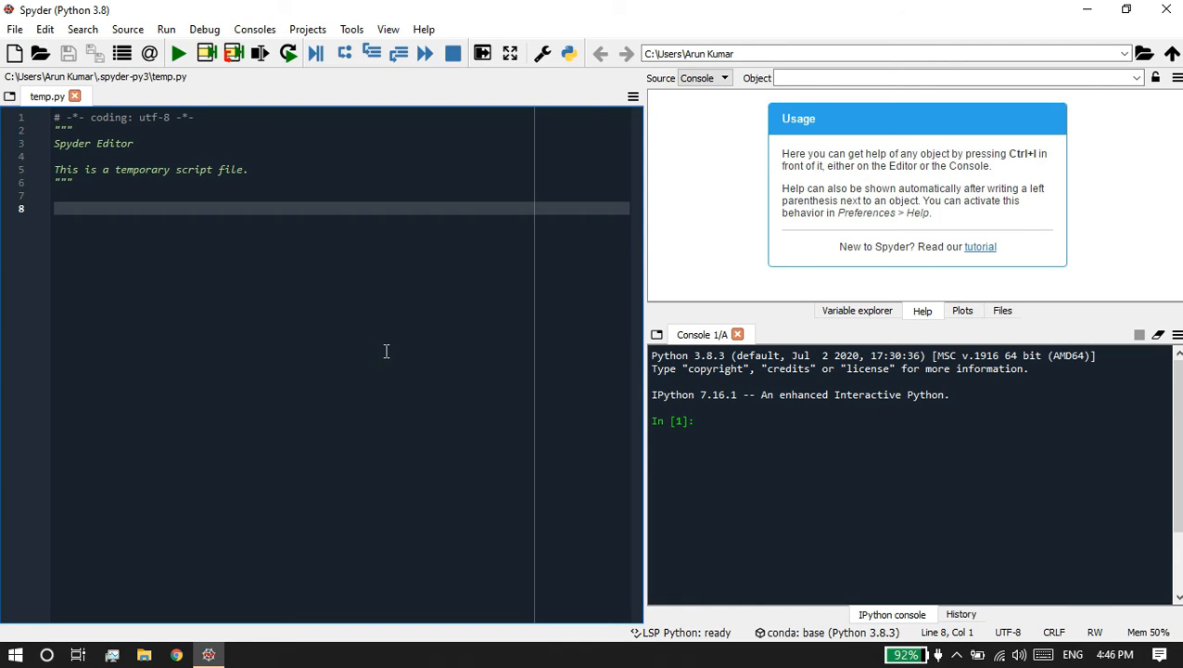
- Add print("Welcome") on line 8 of temp.py and run the script in the current console with the default run settings
text(print)
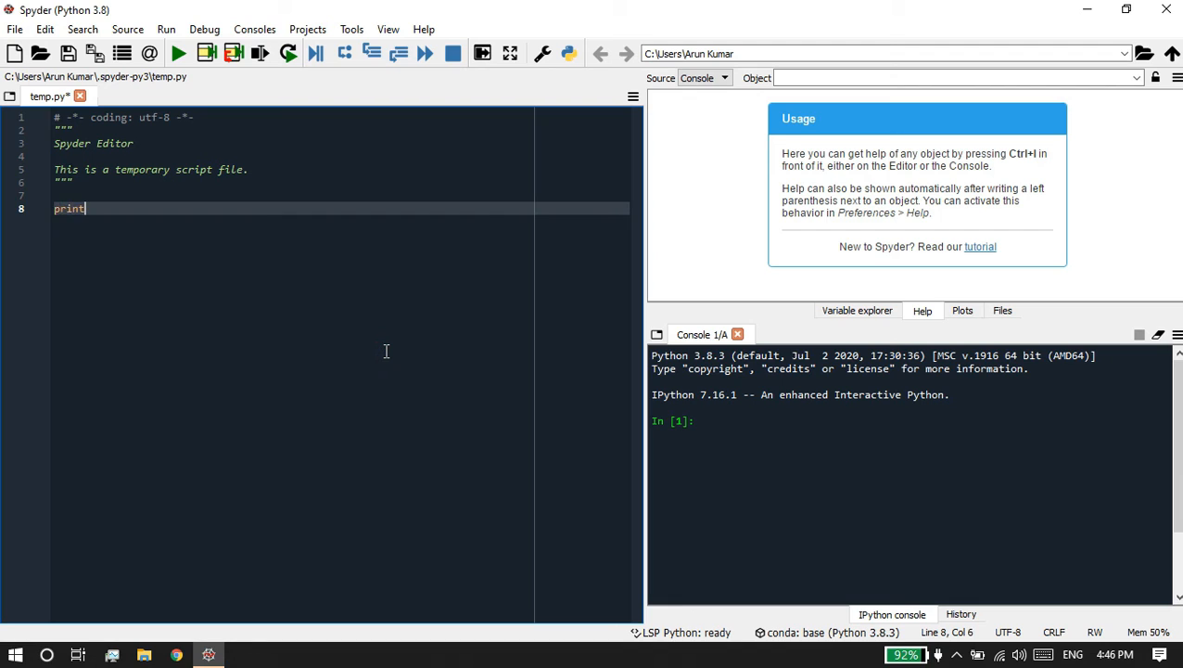
text((")
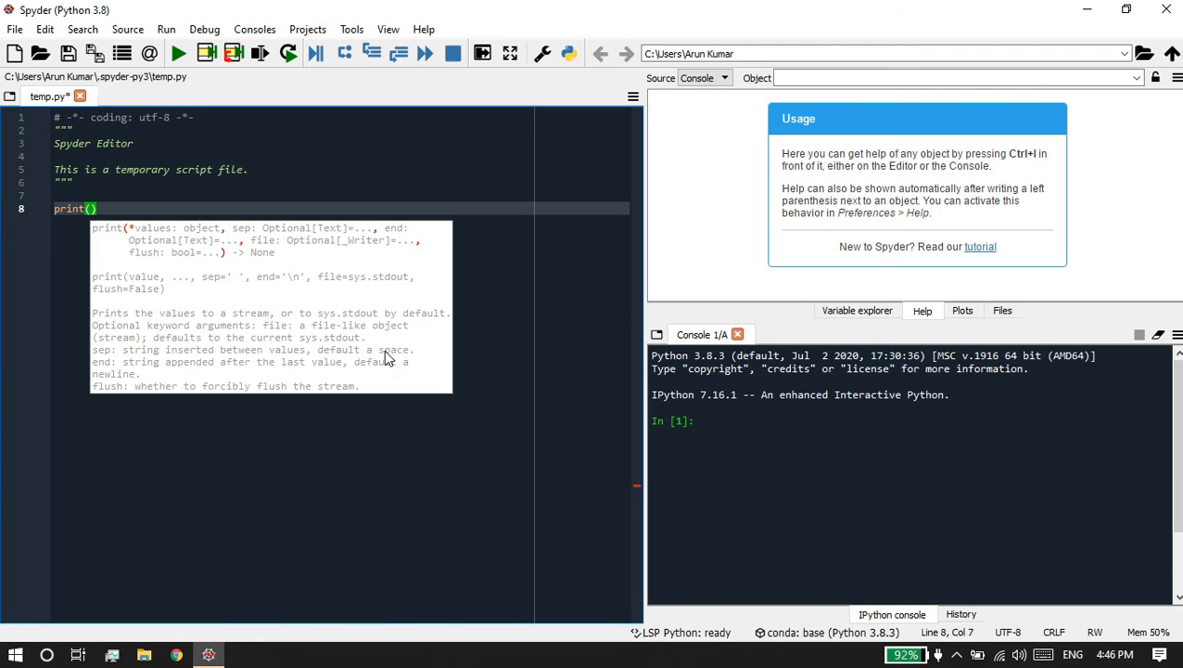
text(We)
text(lcom)
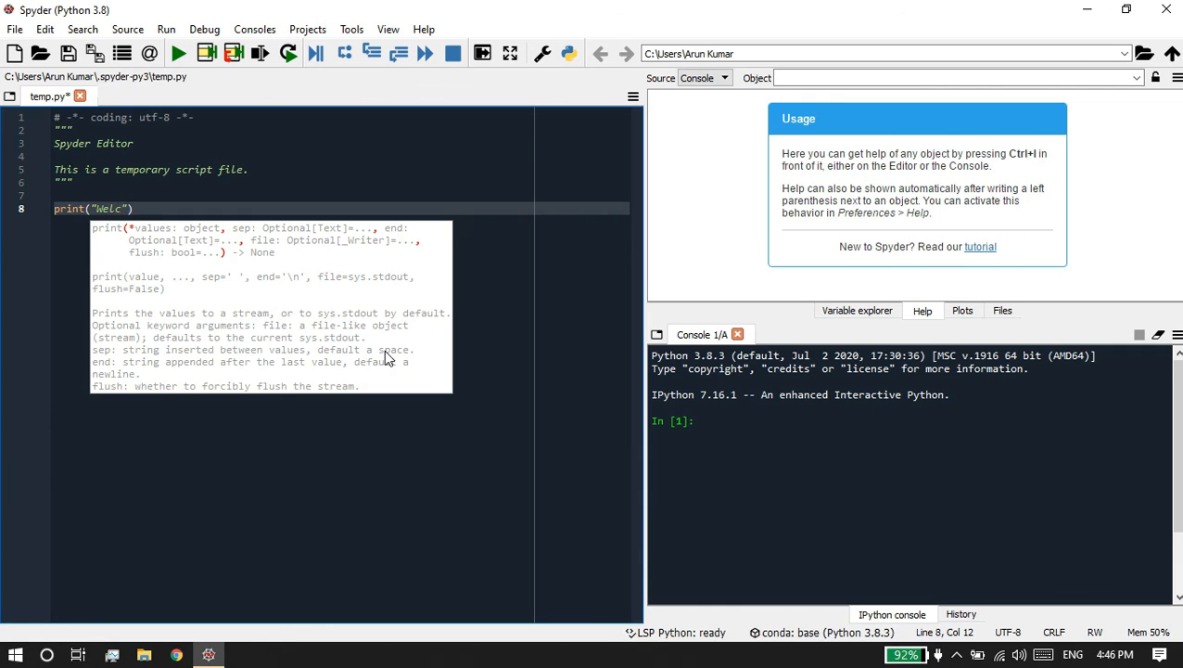
text(r)
key(BackSpace)
text(e)
click(498, 129)
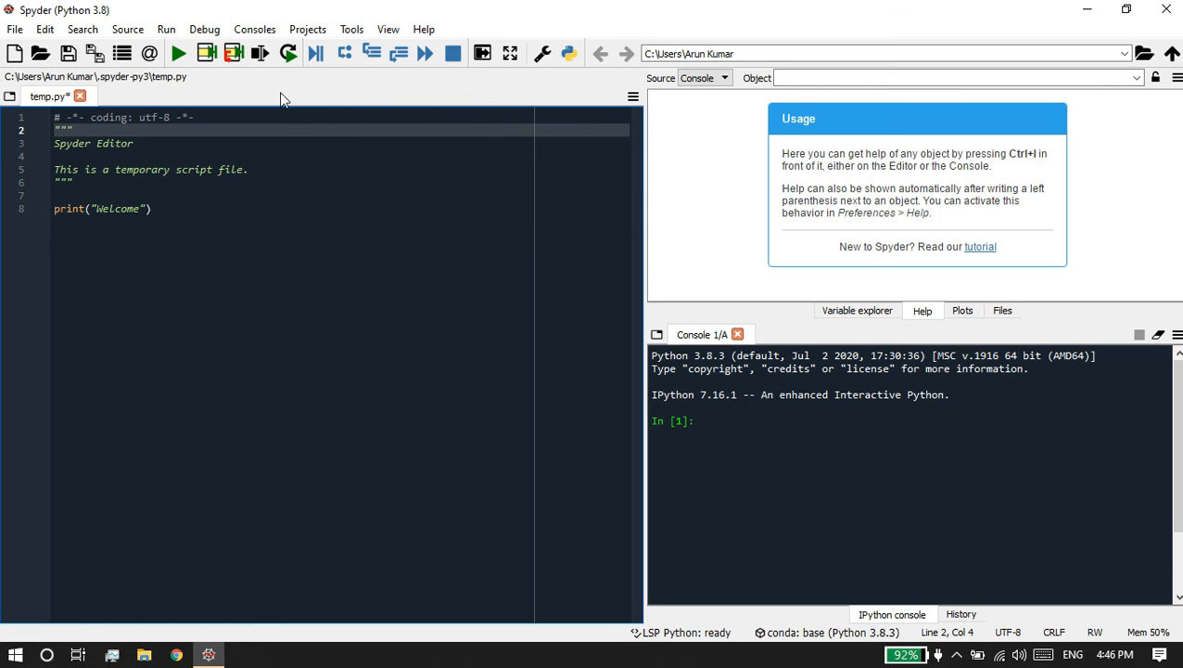
click(178, 53)
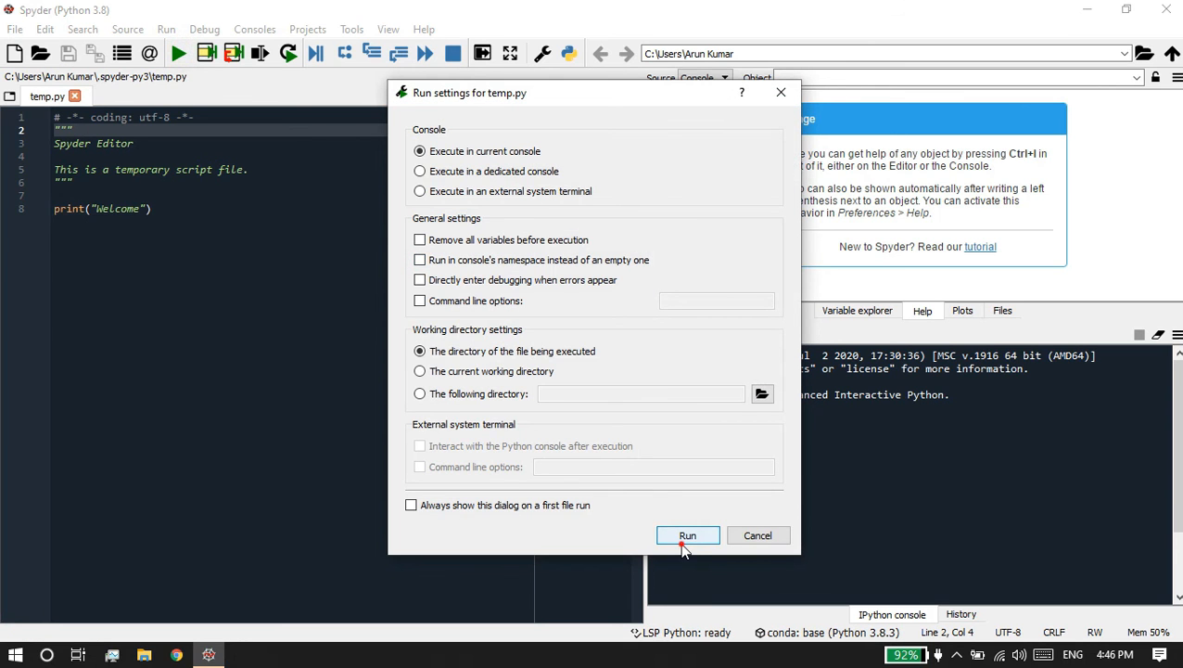
click(688, 538)
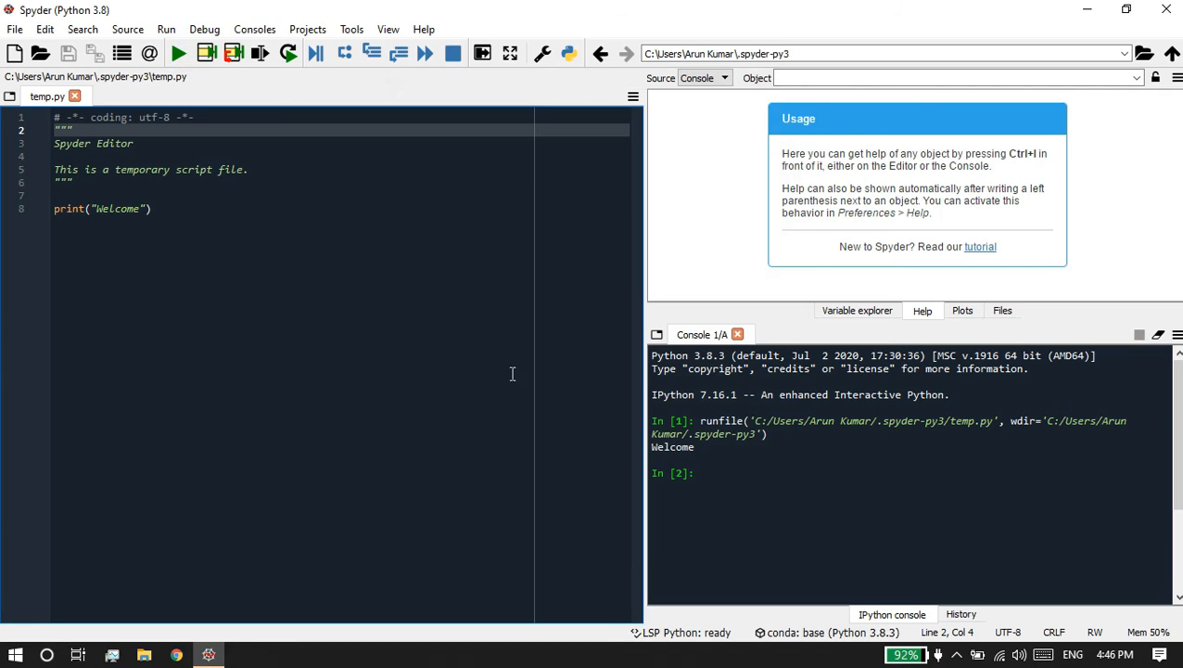